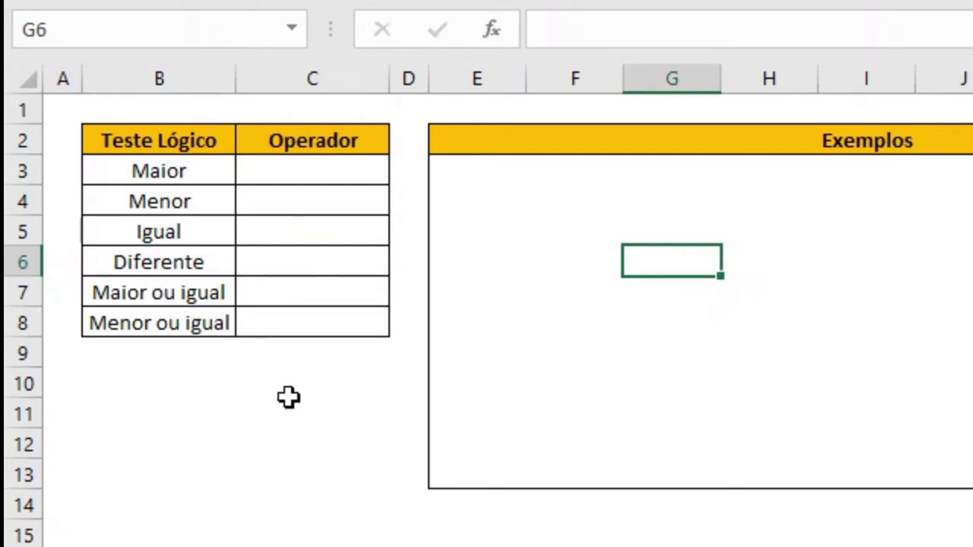
- Fill in the operators for Maior, Menor and Igual in C3:C5 as >, < and a literal = sign
left_click(320, 170)
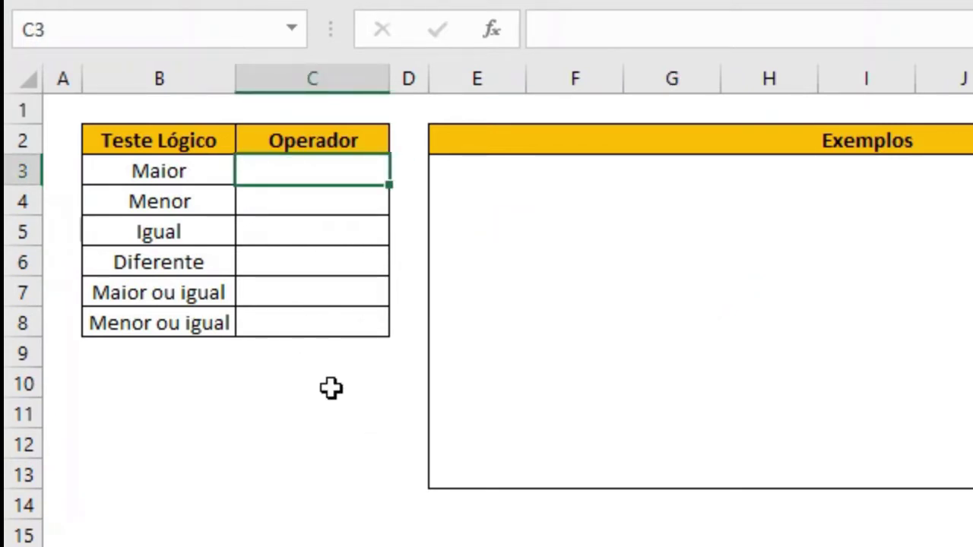
type(">")
key("Return")
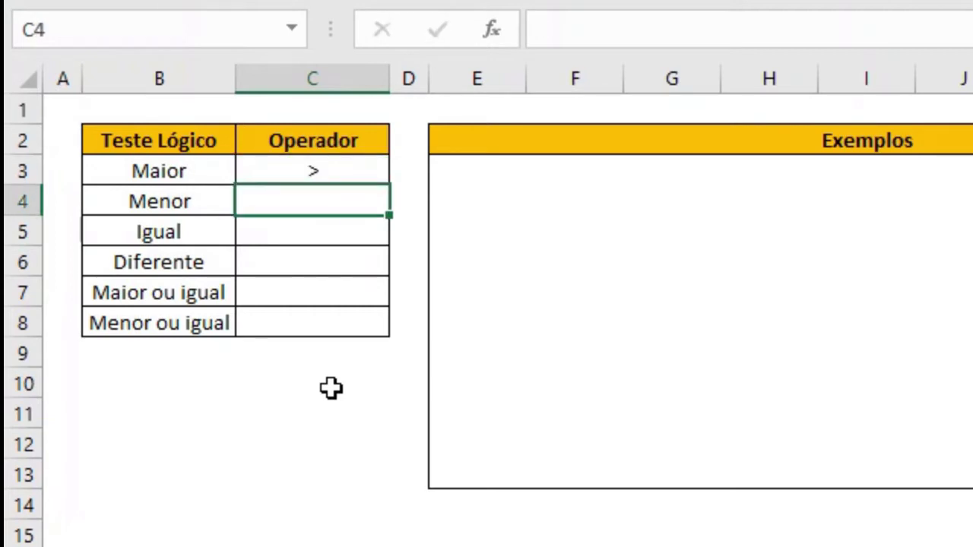
type("<")
key("Return")
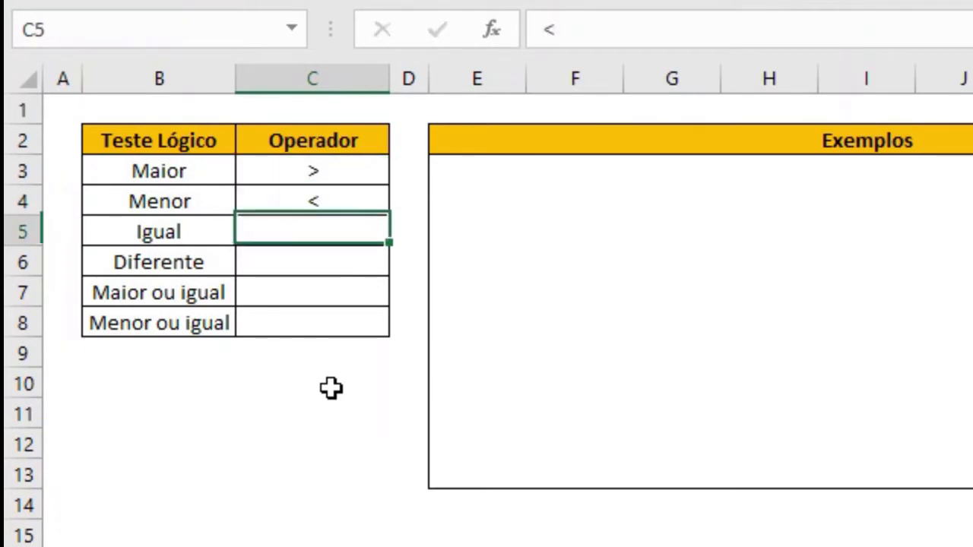
type("'=")
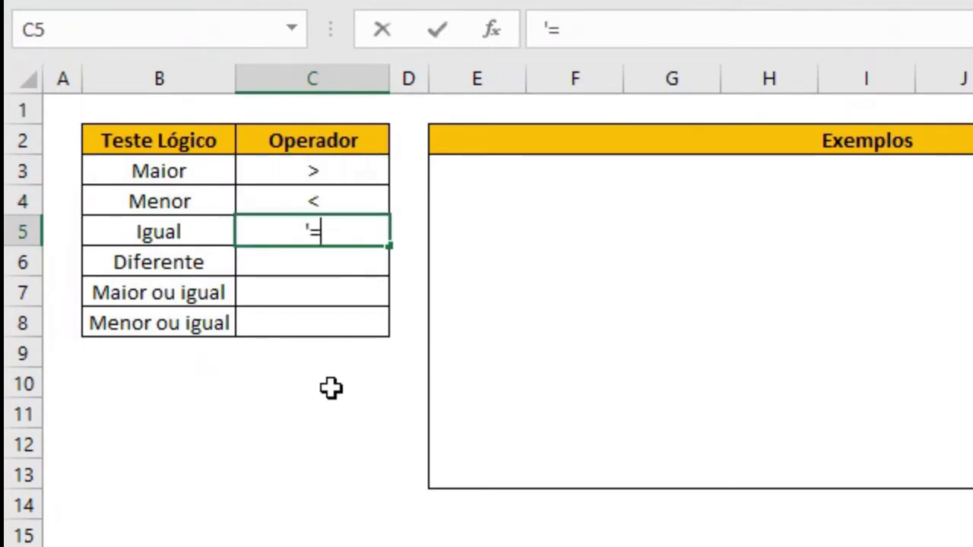
key("Return")
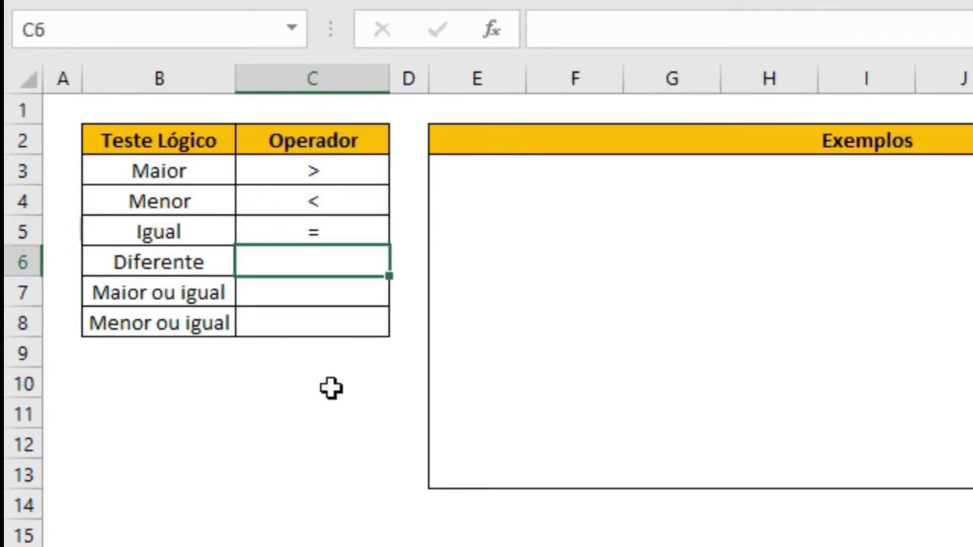
- Fill in the operators for Diferente, Maior ou igual and Menor ou igual in C6:C8 as <>, >= and <=
type("<>")
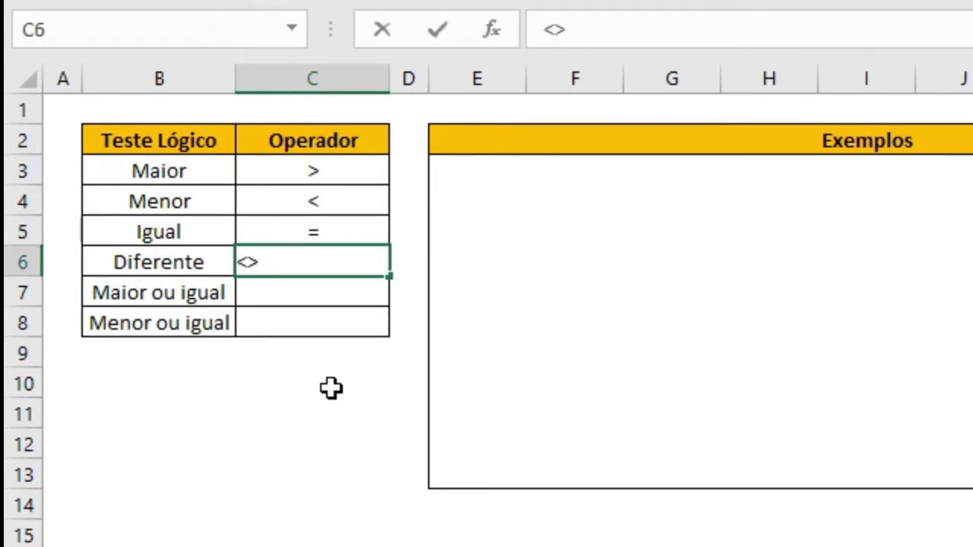
key("Return")
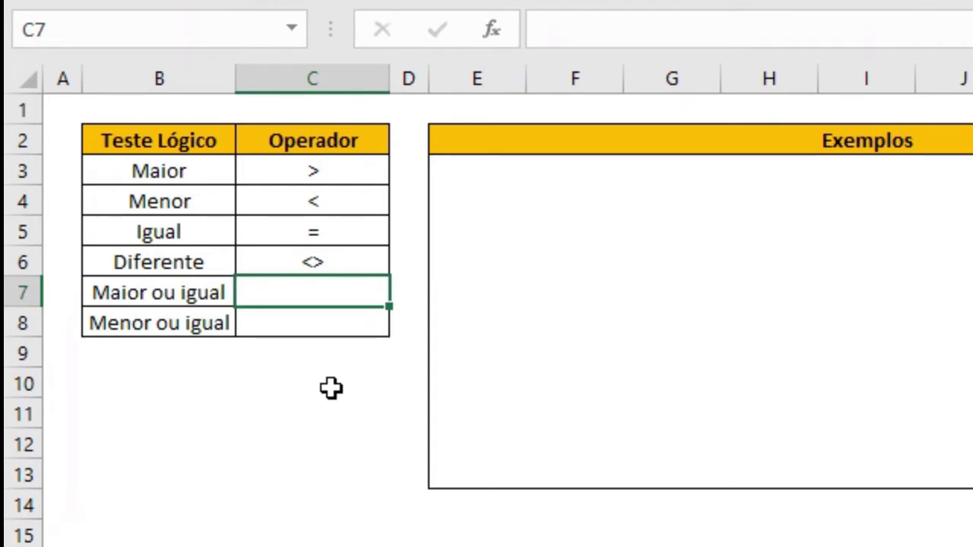
type(">=")
key("Return")
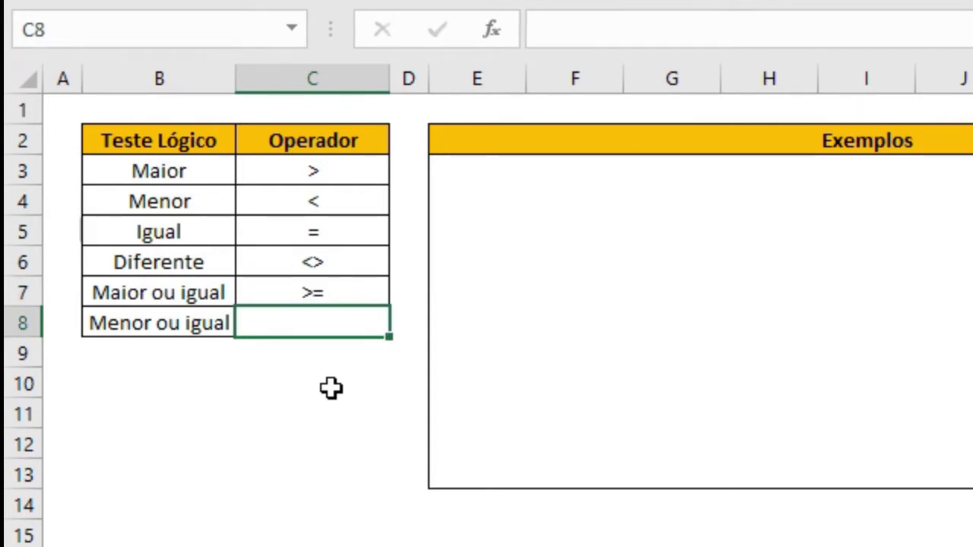
type("<=")
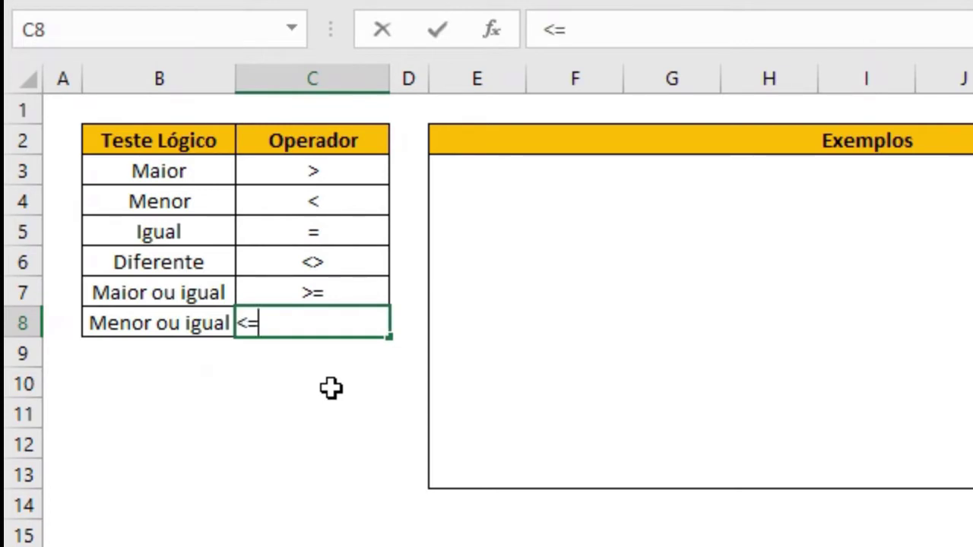
key("Return")
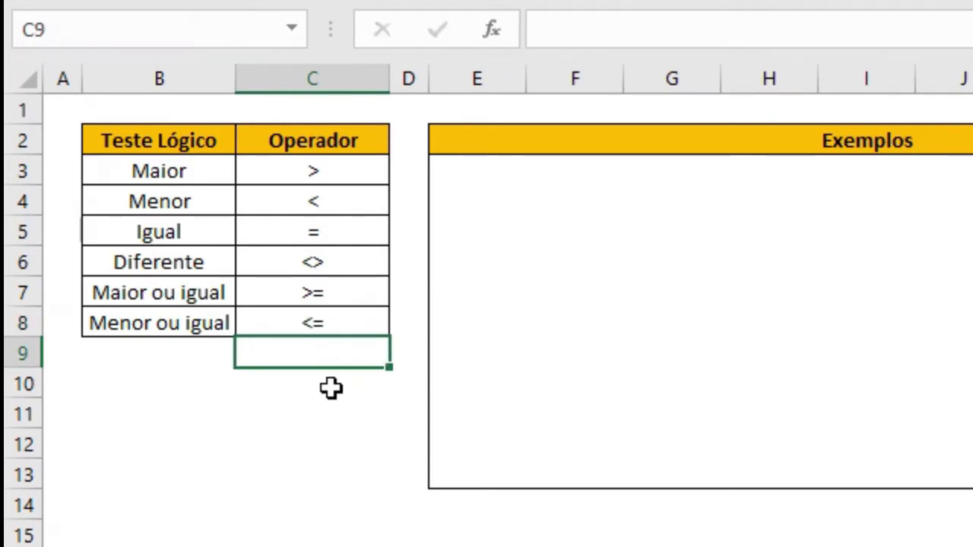
- Enter the example numbers 10 in F4 and 5 in G4 of the Exemplos area
left_click(582, 198)
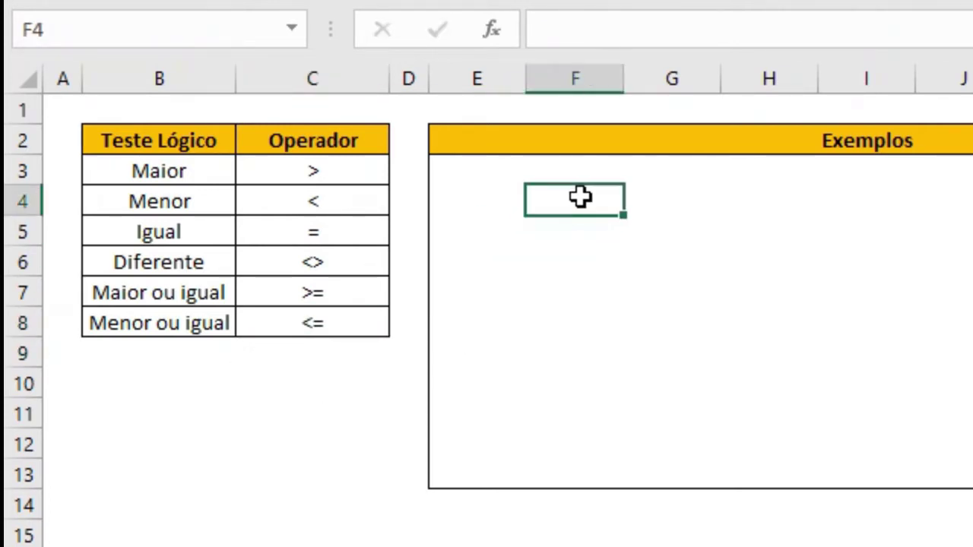
type("10")
left_click(718, 212)
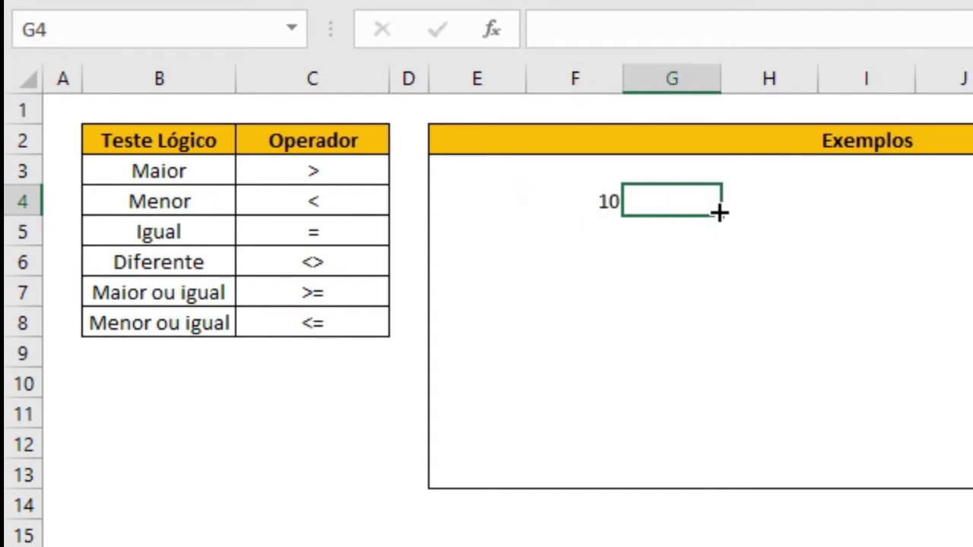
type("5")
key("Return")
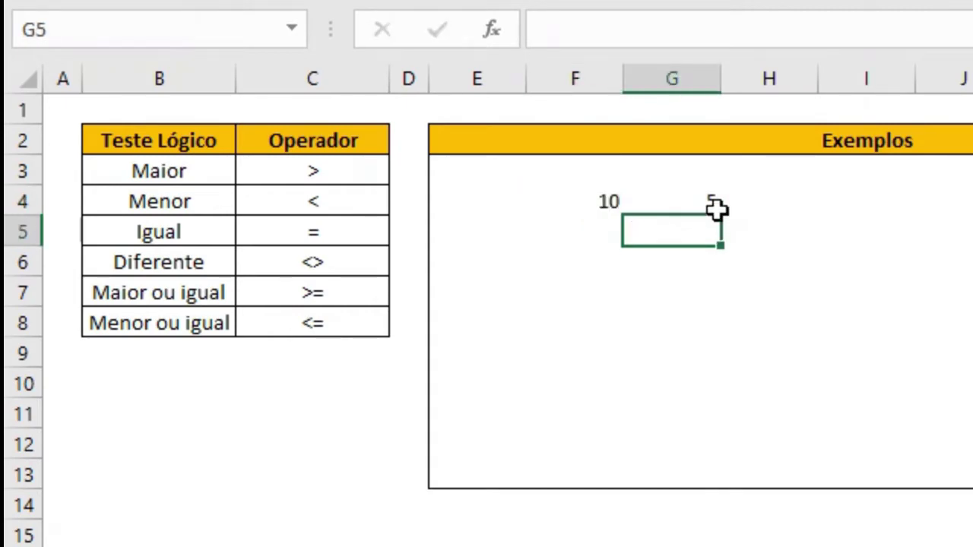
- Centre the cell contents of the whole Exemplos area, E3:M13, horizontally
left_click_drag(491, 177, 767, 381)
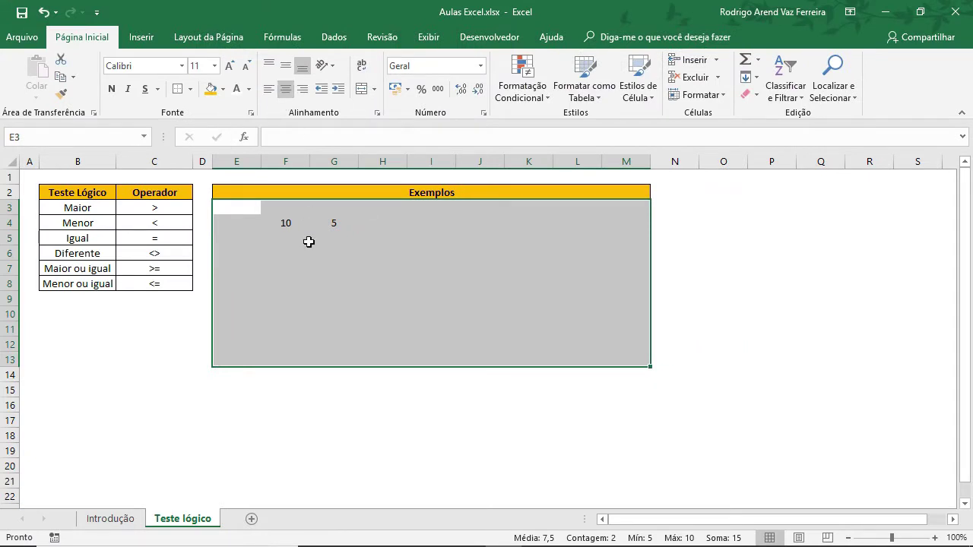
left_click(312, 251)
left_click(256, 253)
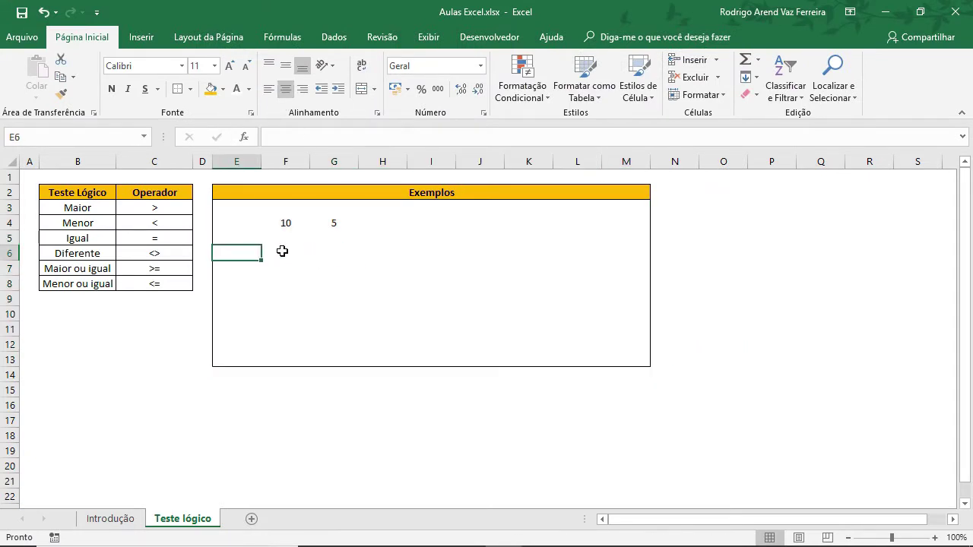
- Enter the greater-than test =F4>G4 in cell F6
left_click(282, 252)
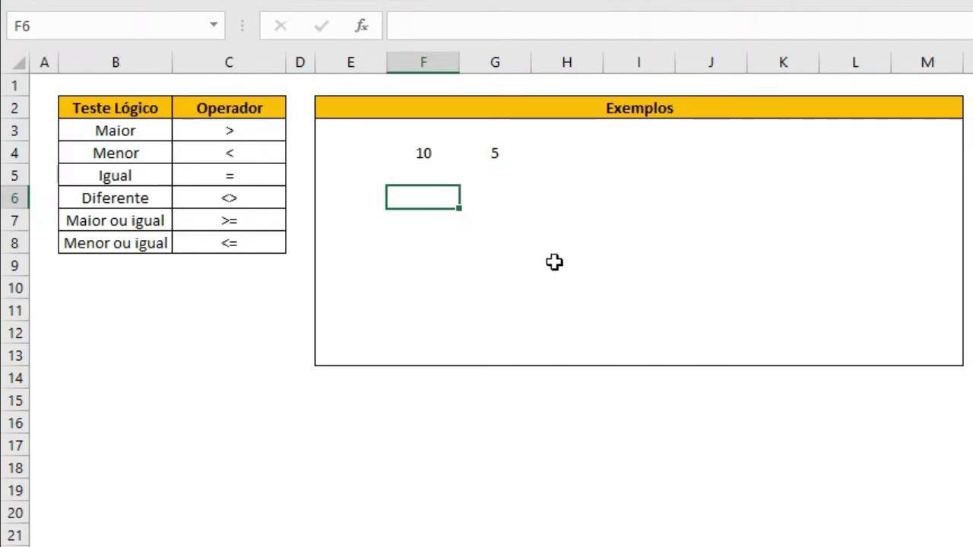
left_click(423, 154)
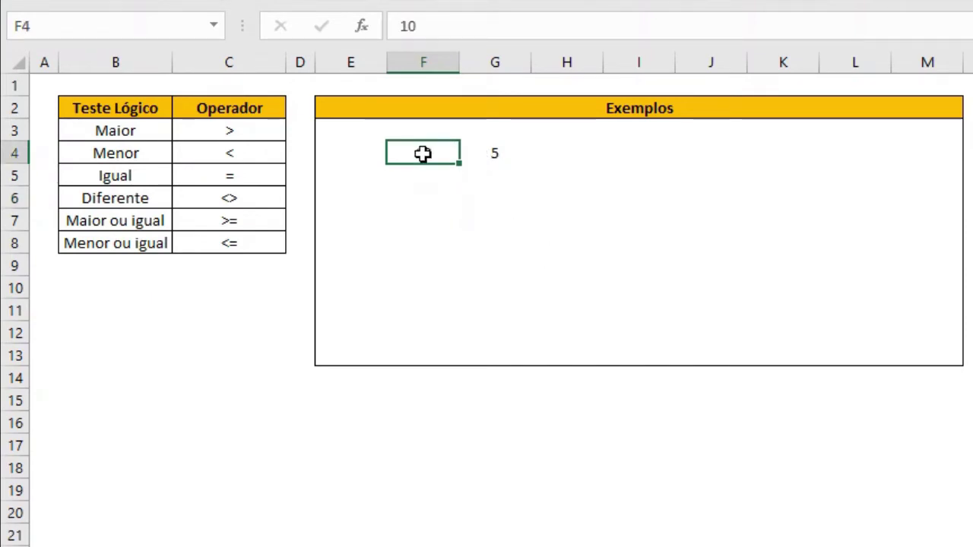
left_click(500, 151)
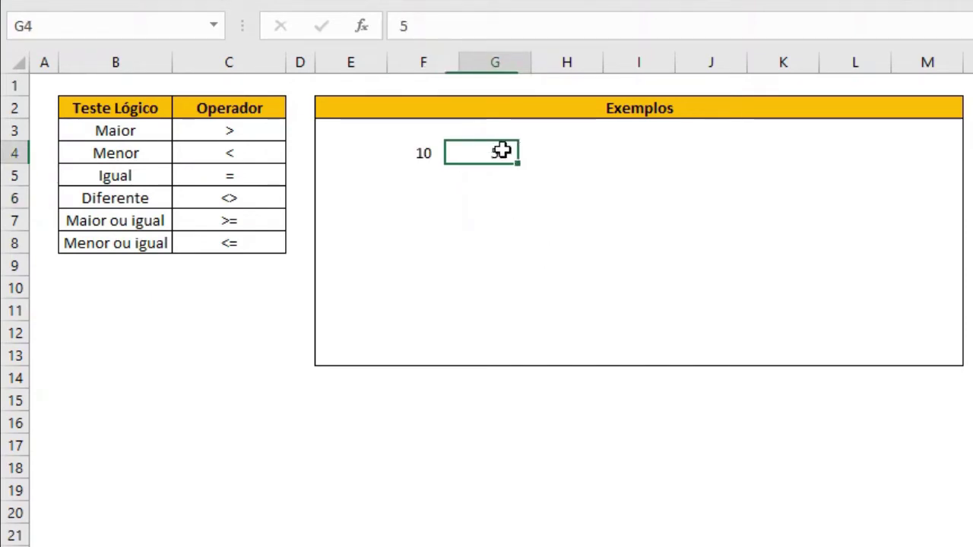
left_click(429, 200)
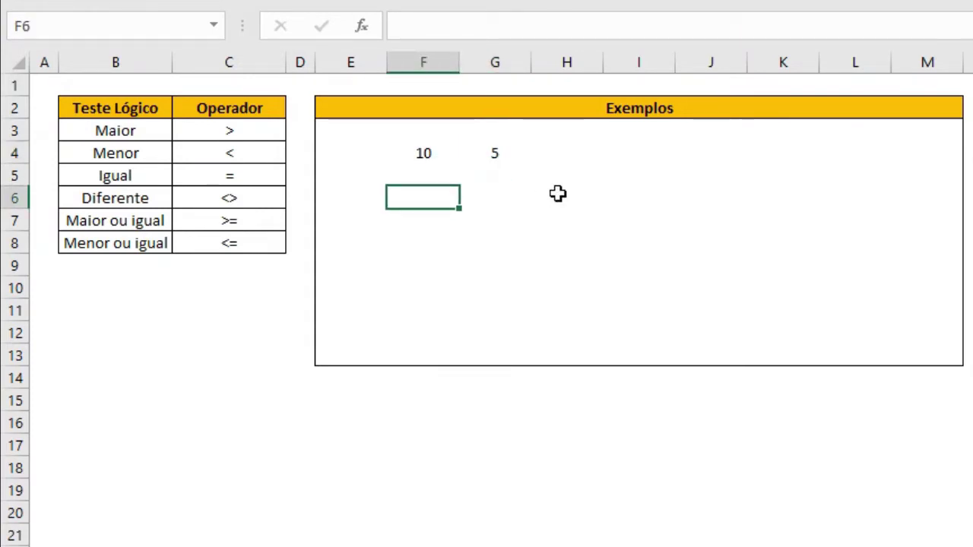
type("=")
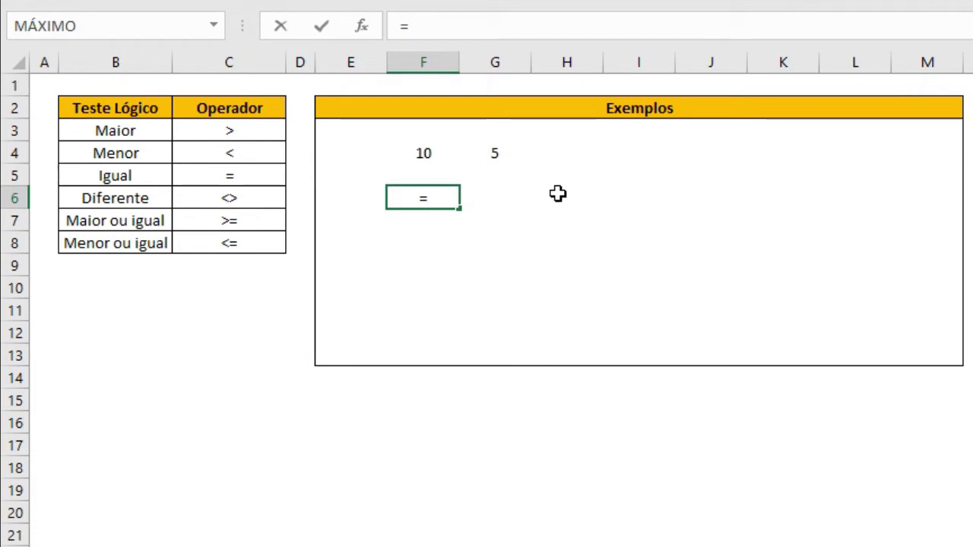
left_click(432, 151)
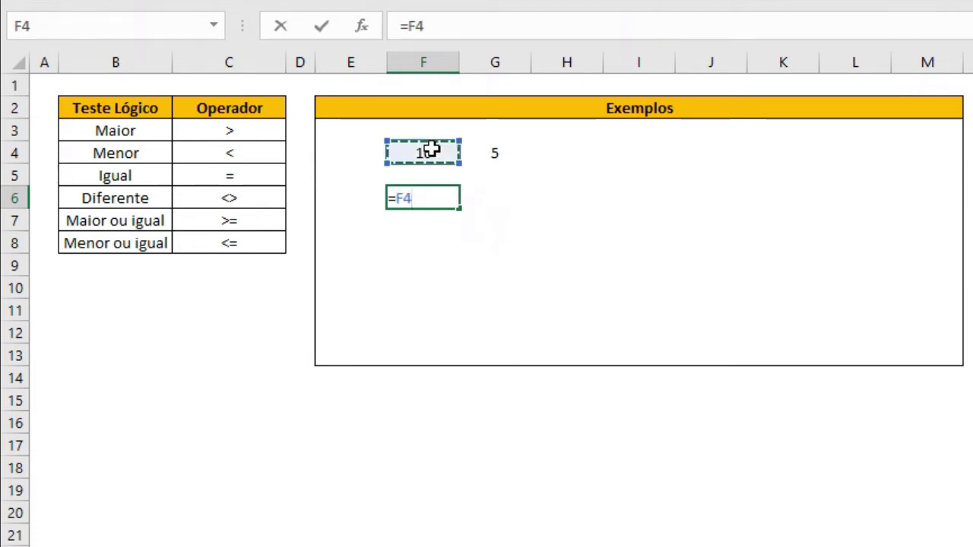
type(">")
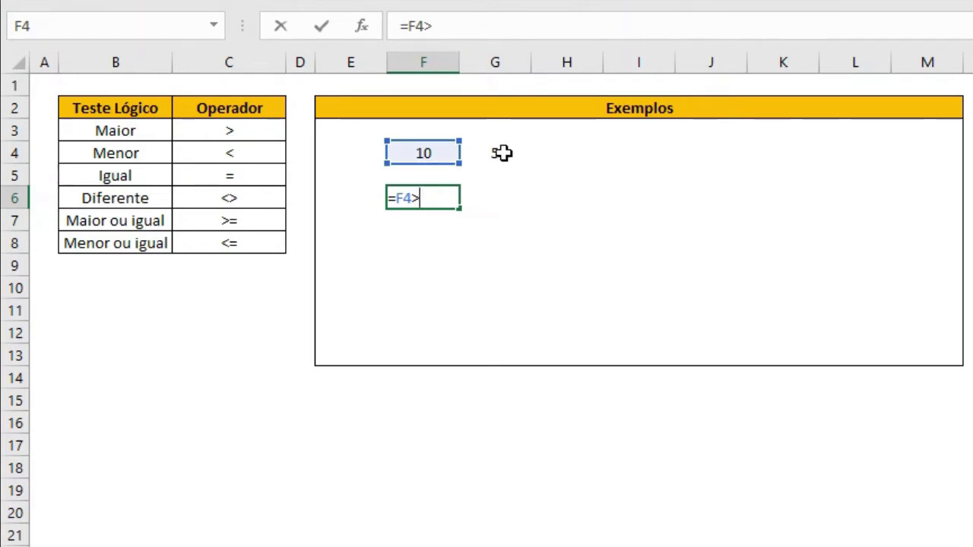
left_click(504, 152)
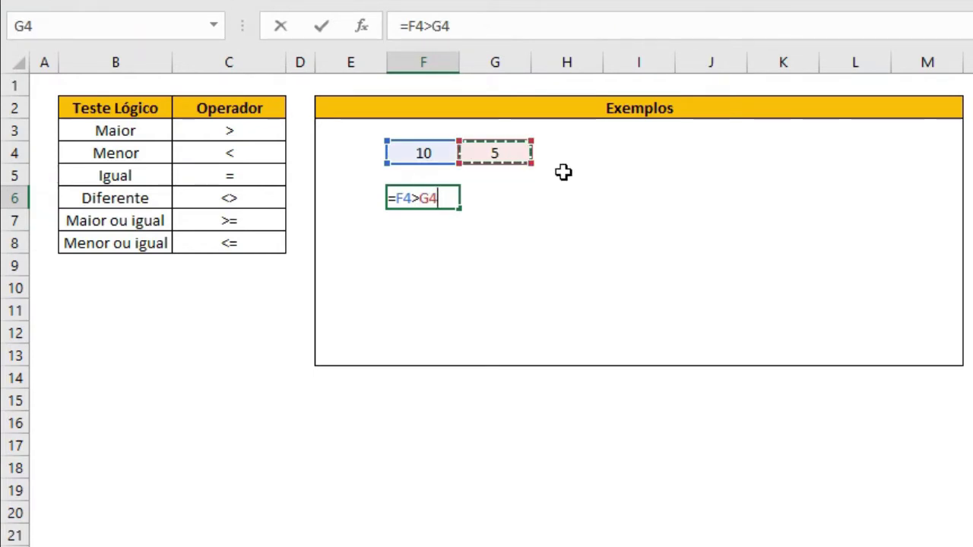
key("Return")
left_click(430, 196)
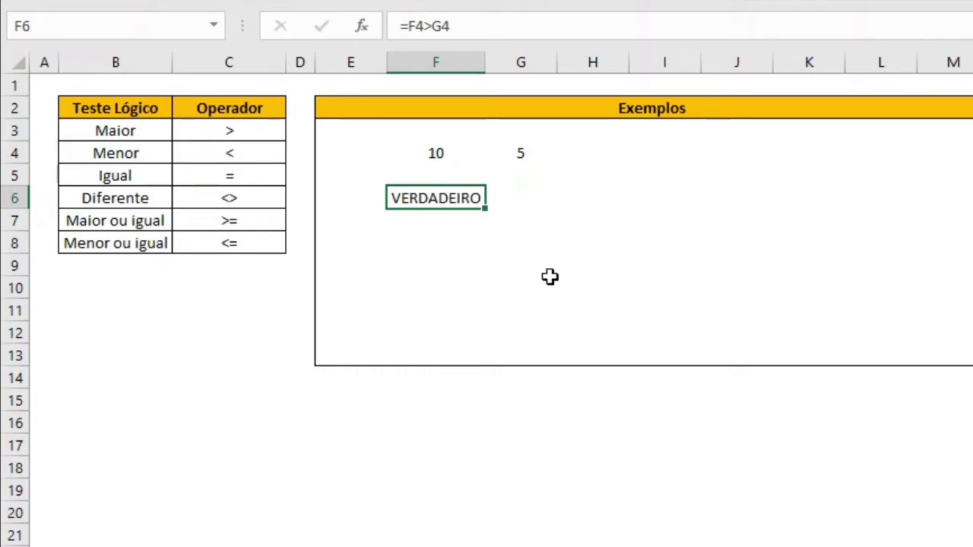
- Set the second example number in G4 to 11 and check the greater-than test in F6 against both numbers
left_click(511, 156)
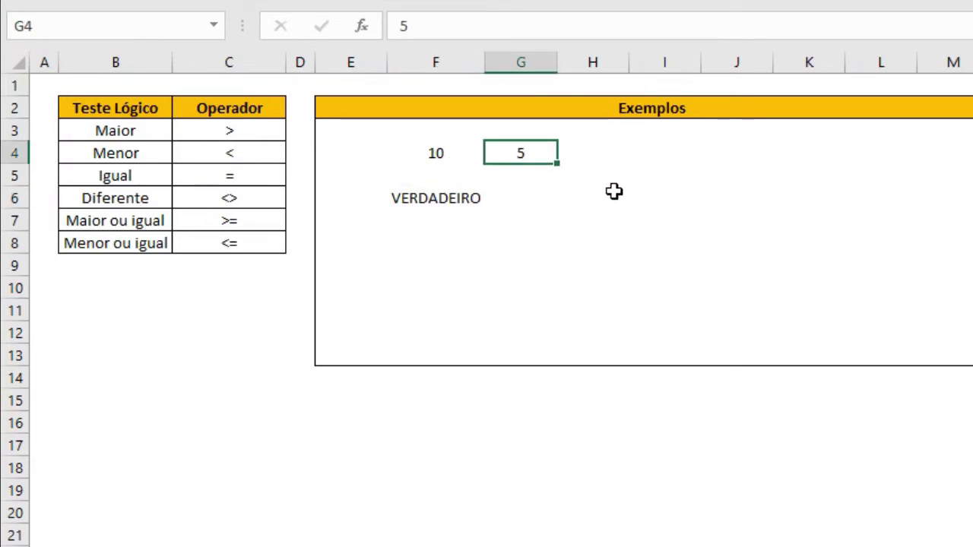
type("11")
key("Return")
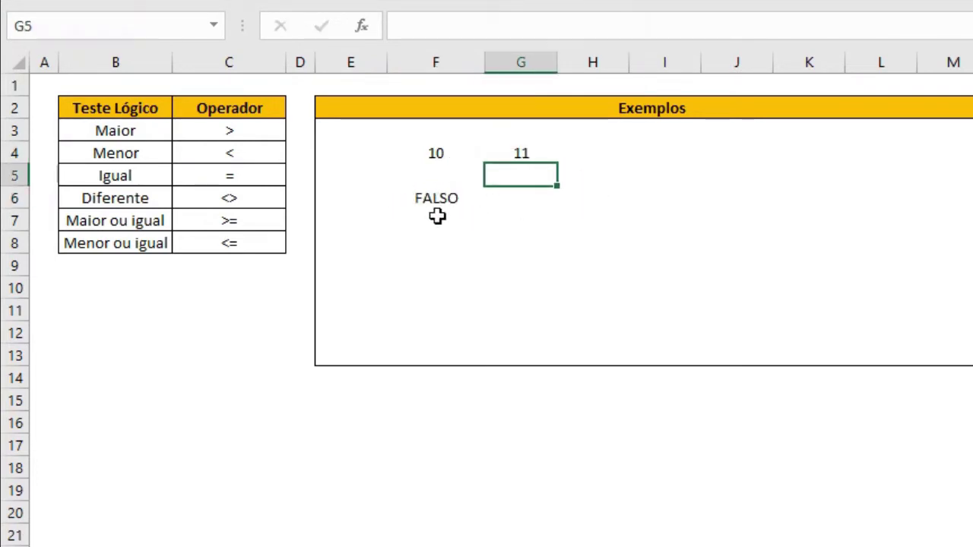
left_click(460, 202)
left_click(462, 148)
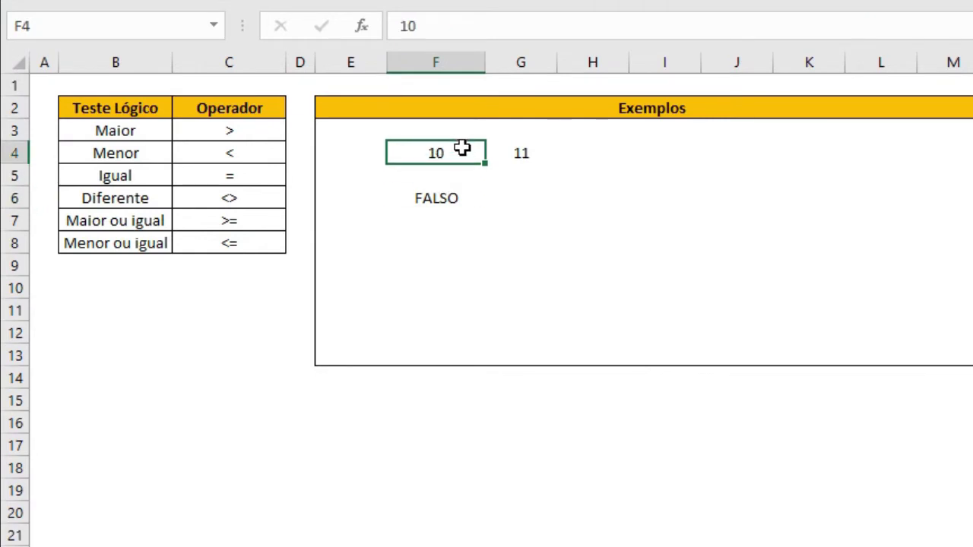
left_click(517, 152)
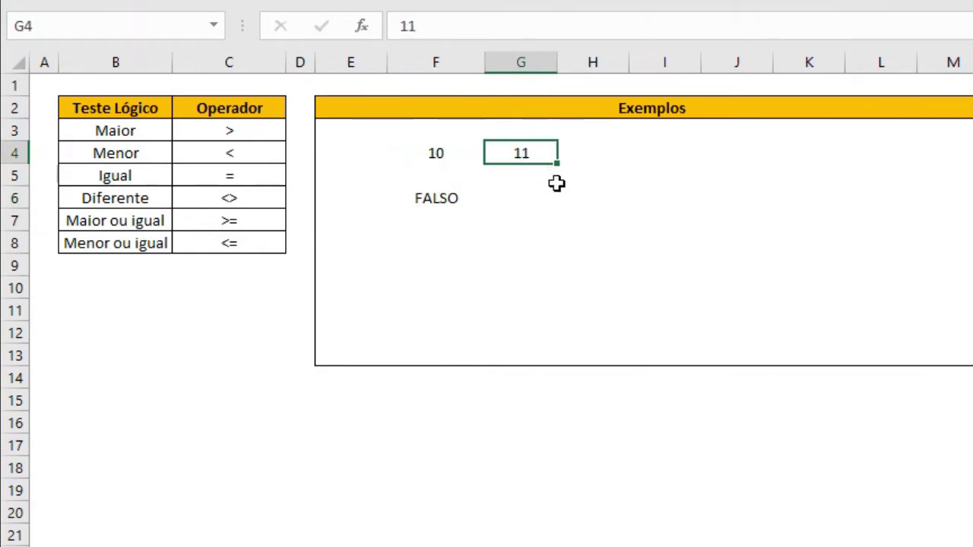
- Enter the less-than test =F4<G4 in cell F7
left_click(437, 216)
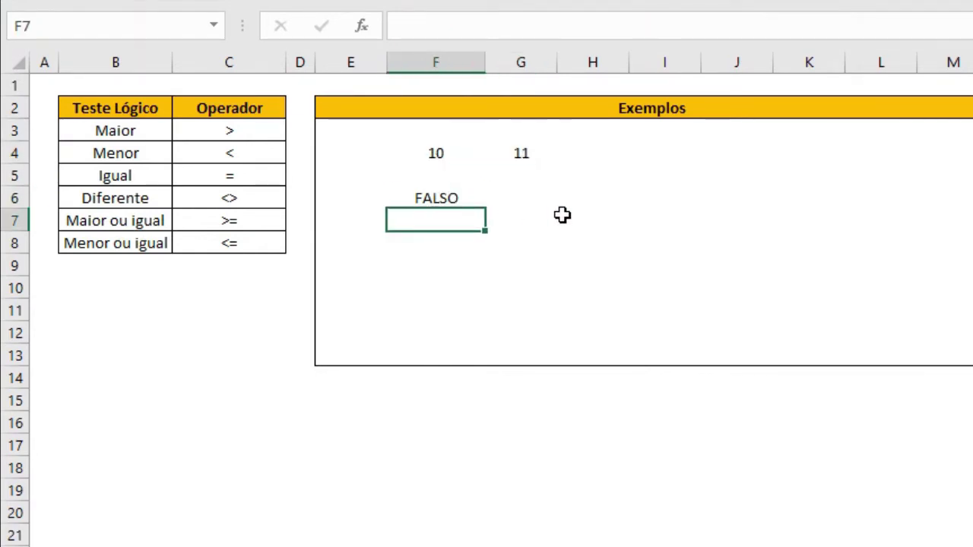
type("=")
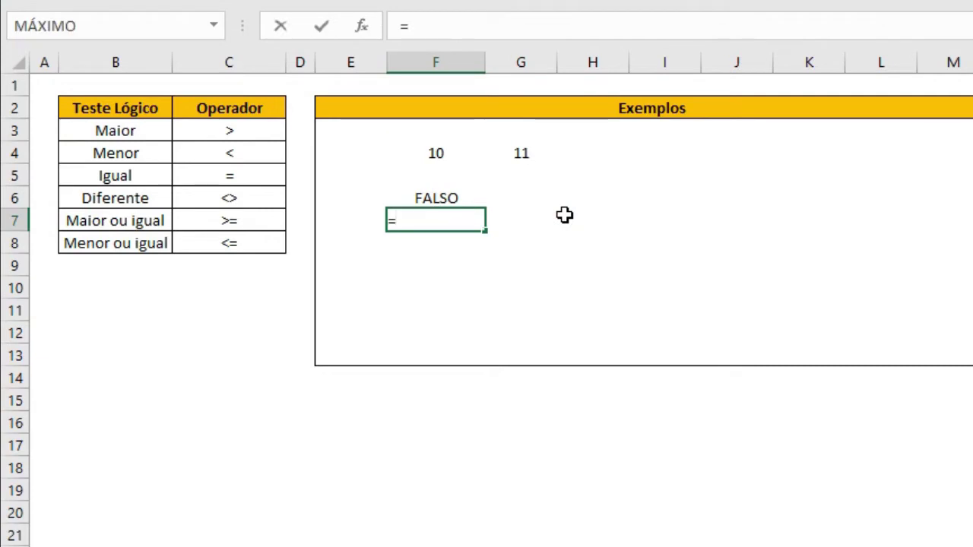
key("Up")
key("Up")
key("Up")
type("<")
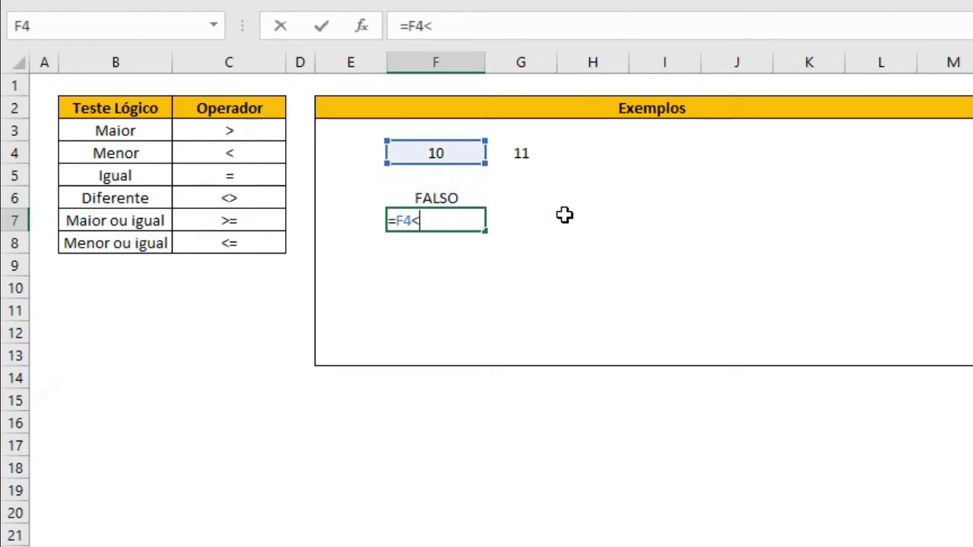
key("Up")
key("Up")
key("Up")
key("Right")
key("Return")
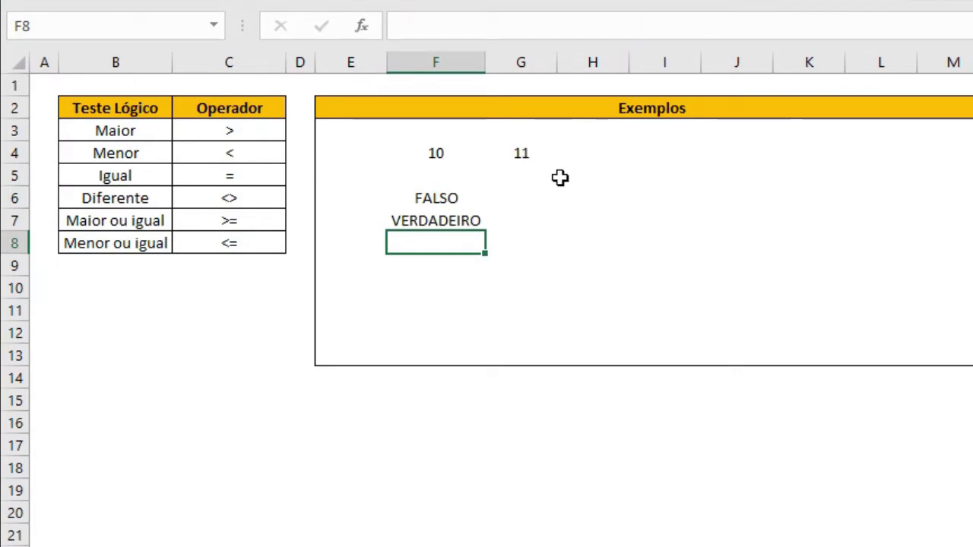
- Enter the equality test =F4=G4 in cell F8
type("=")
key("Up")
key("Up")
key("Up")
key("Up")
type("=")
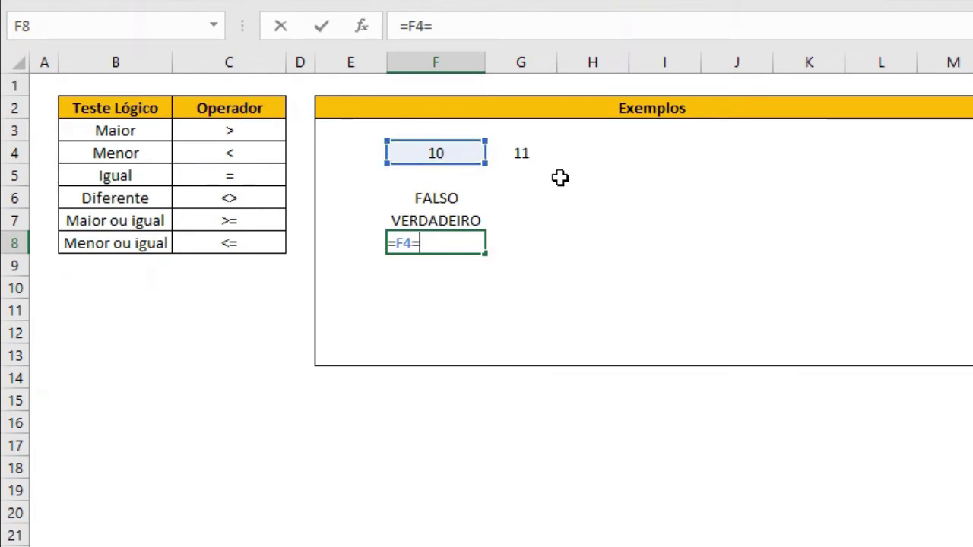
key("Right")
key("Up")
key("Up")
key("Up")
key("Up")
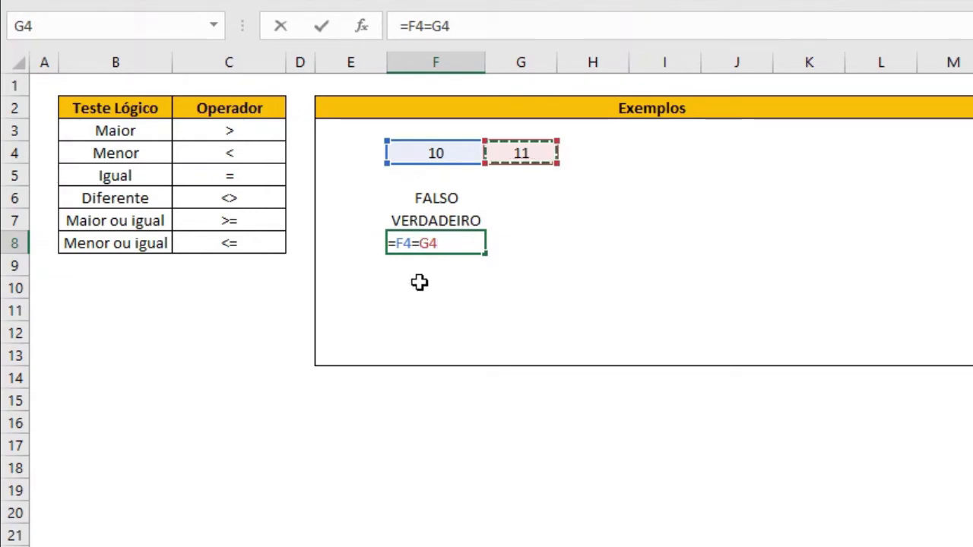
key("Return")
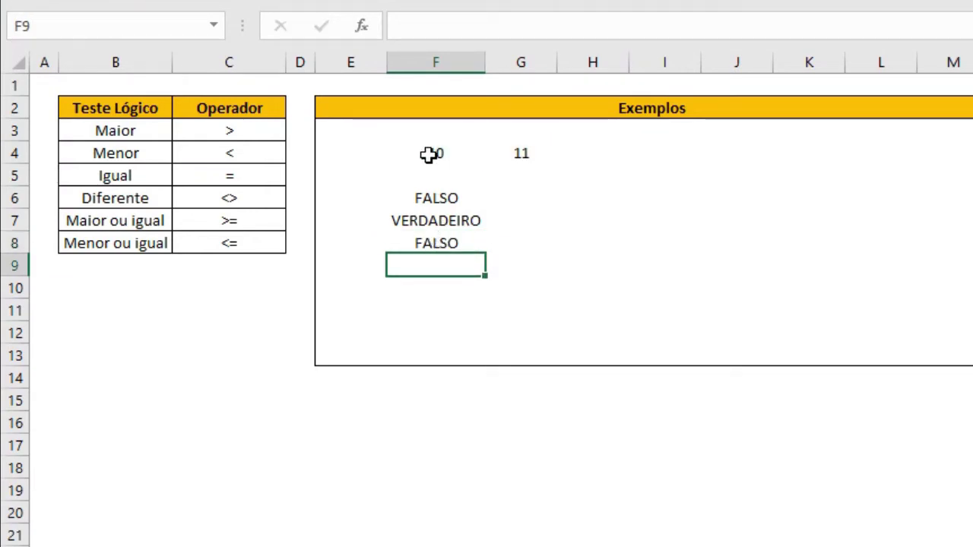
- Try 10 and 5 in turn as the second example number in cell G4 to compare the test results
left_click(532, 156)
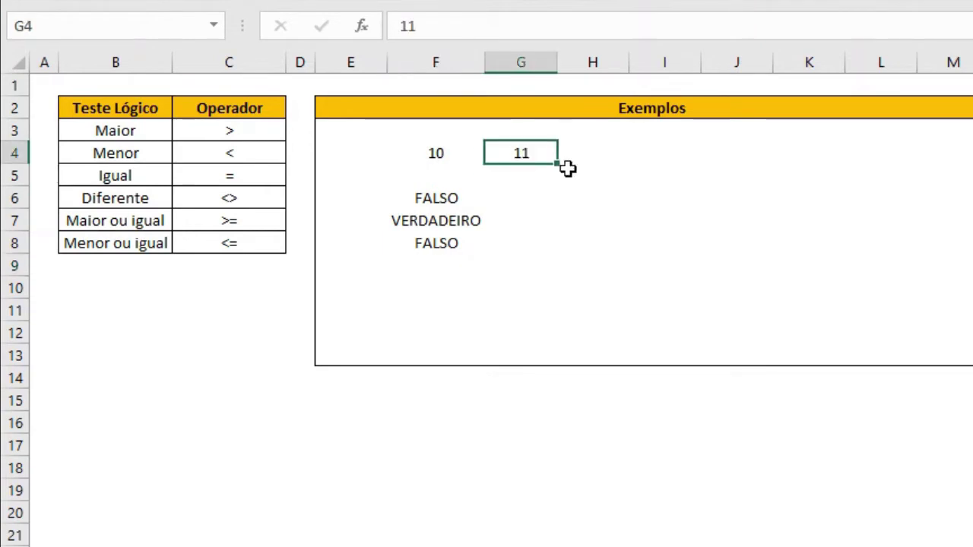
type("10")
key("Return")
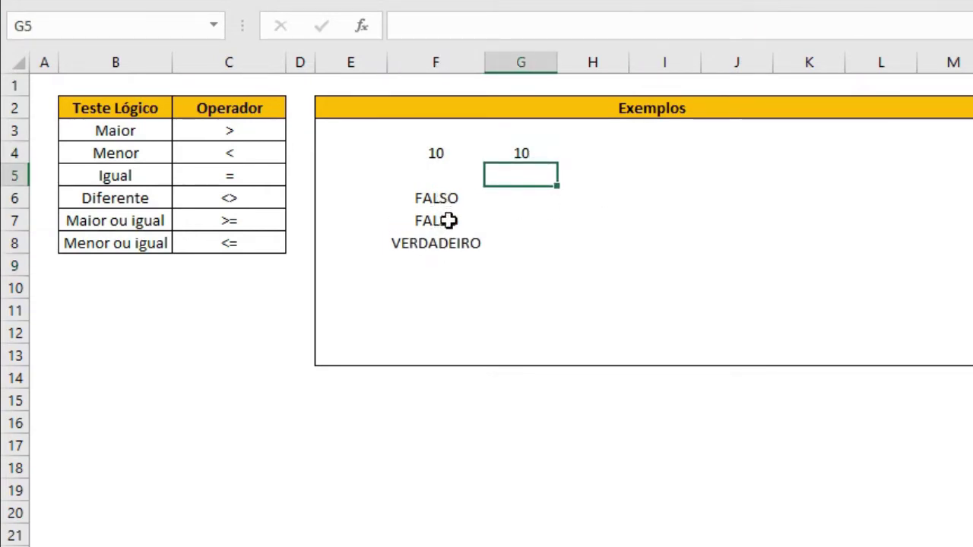
left_click(507, 153)
type("5")
key("Return")
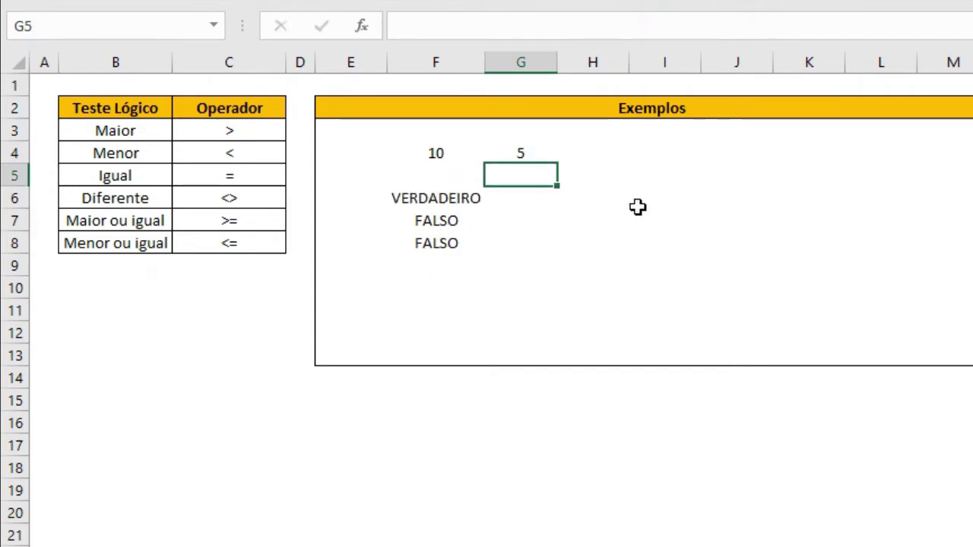
- Enter the not-equal test =F4<>G4 in cell F9
left_click(434, 261)
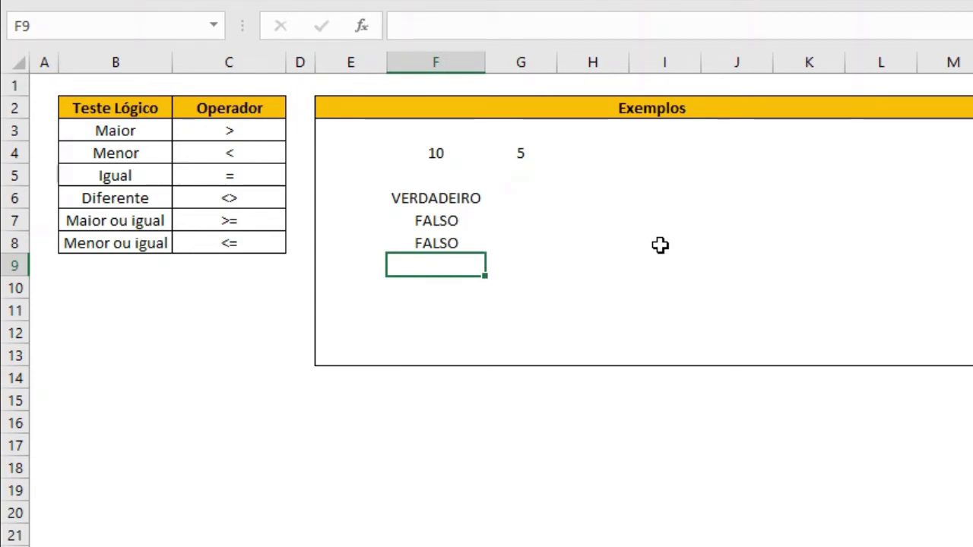
type("=")
key("Up")
key("Up")
key("Up")
key("Up")
key("Up")
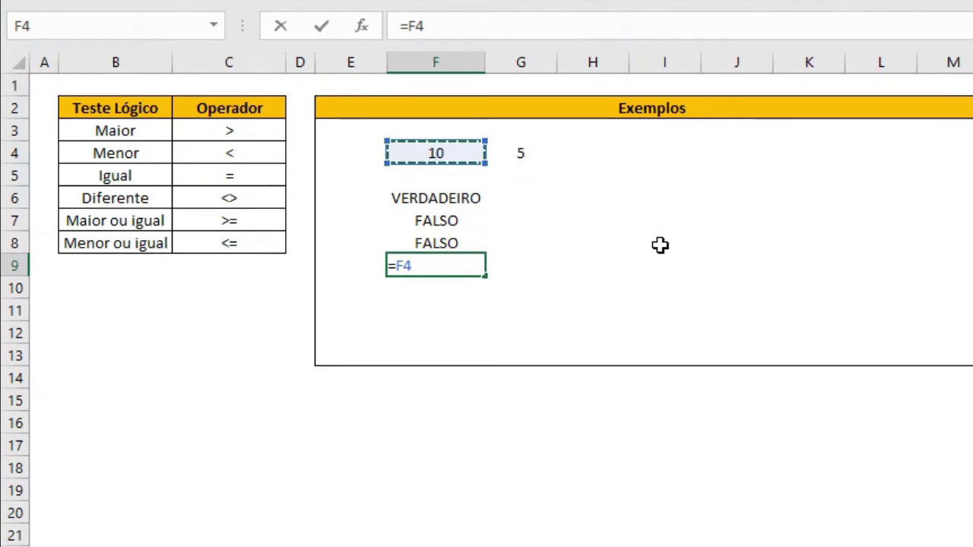
type("<>")
key("Right")
key("Up")
key("Up")
key("Up")
key("Up")
key("Up")
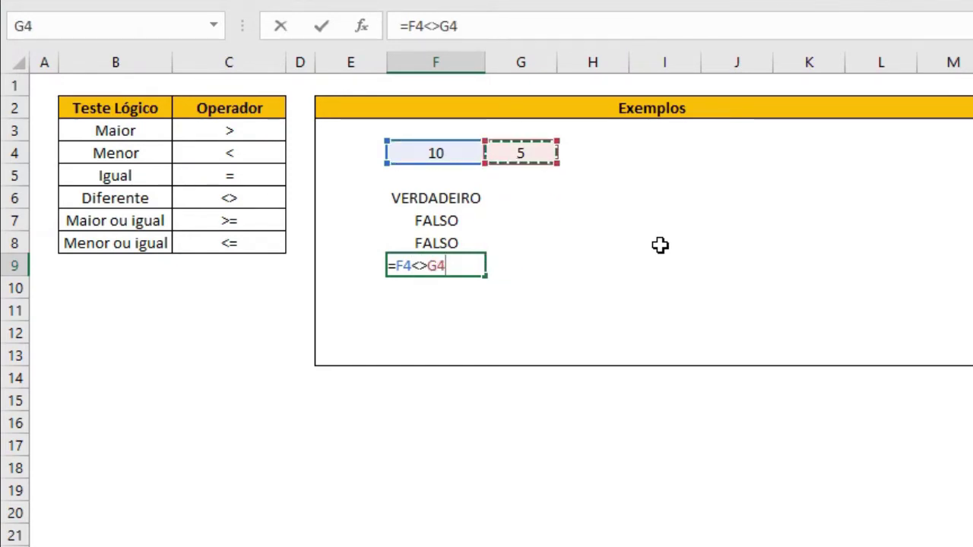
key("Return")
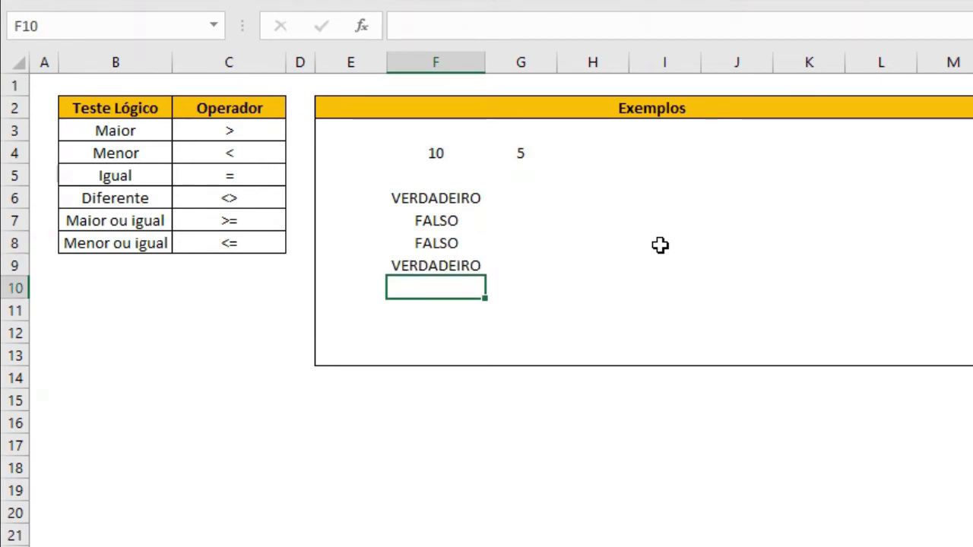
- Enter the greater-than-or-equal test =F4>=G4 in cell F10
type("=")
key("Up")
key("Up")
key("Up")
key("Up")
key("Up")
key("Up")
key("Up")
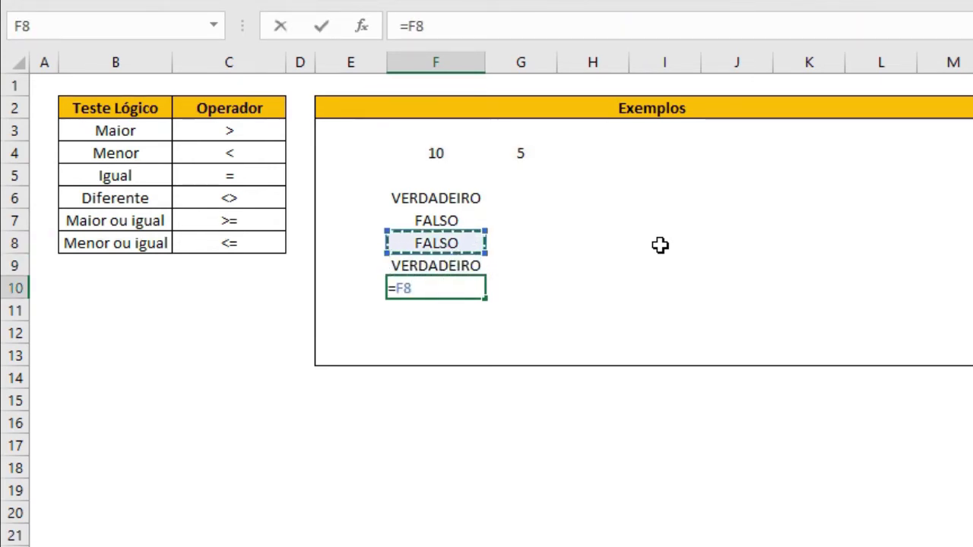
key("Down")
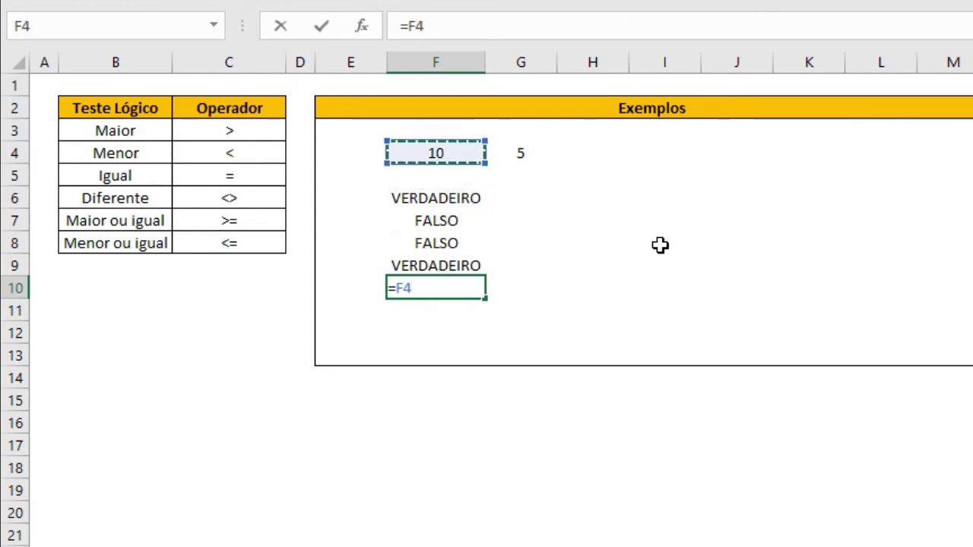
type(">=")
key("Right")
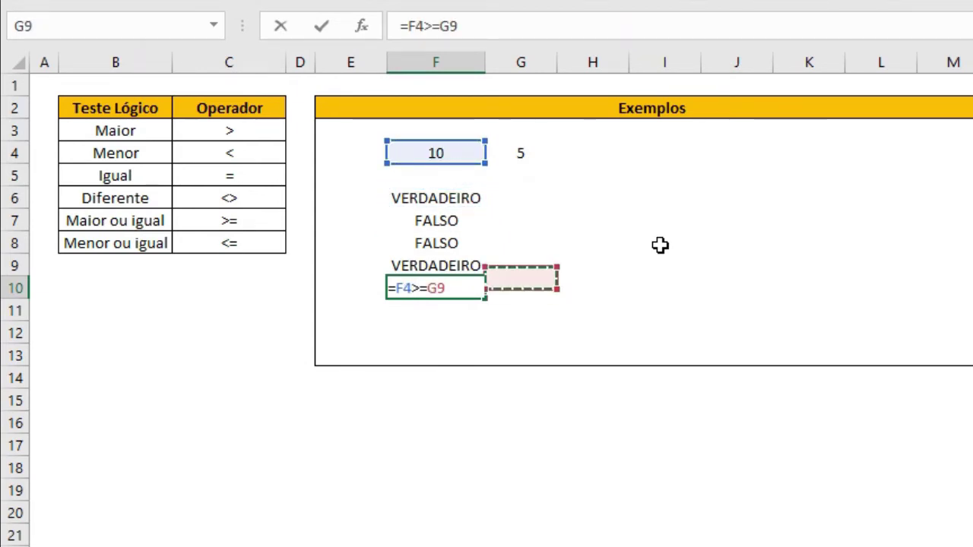
key("Up")
key("Up")
key("Up")
key("Up")
key("Up")
key("Up")
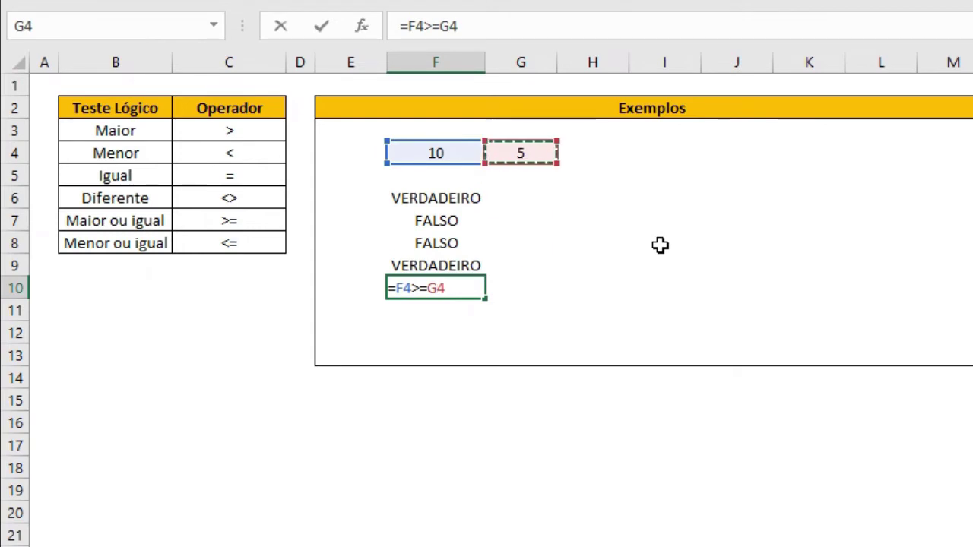
key("Return")
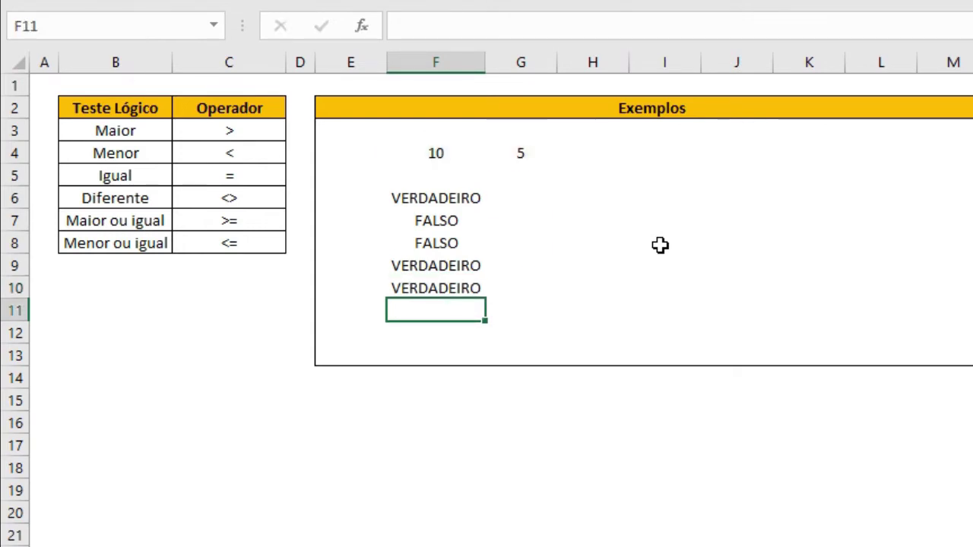
type("=<")
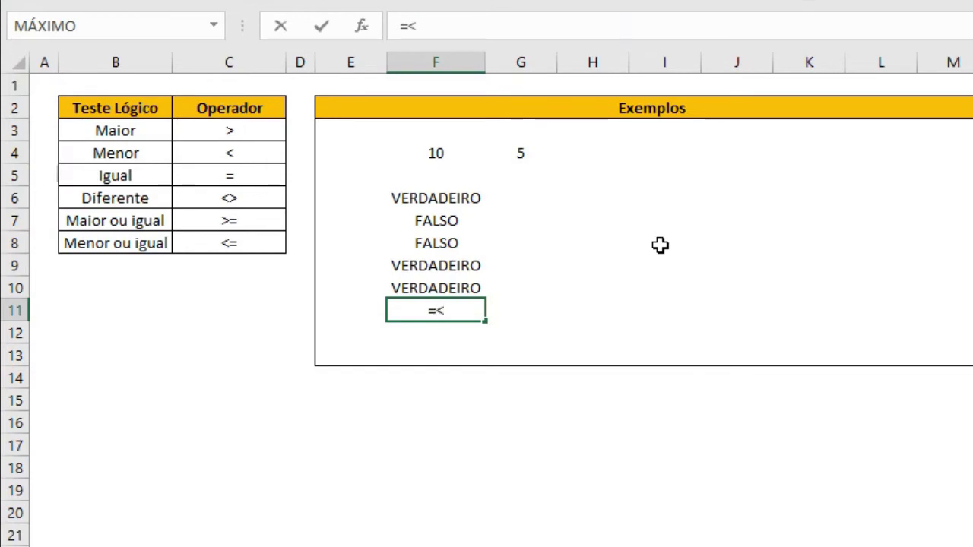
key("BackSpace")
key("BackSpace")
- Enter the less-than-or-equal test =F4<=G4 in cell F11
type("=")
key("Up")
key("Up")
key("Up")
key("Up")
key("Up")
key("Up")
key("Up")
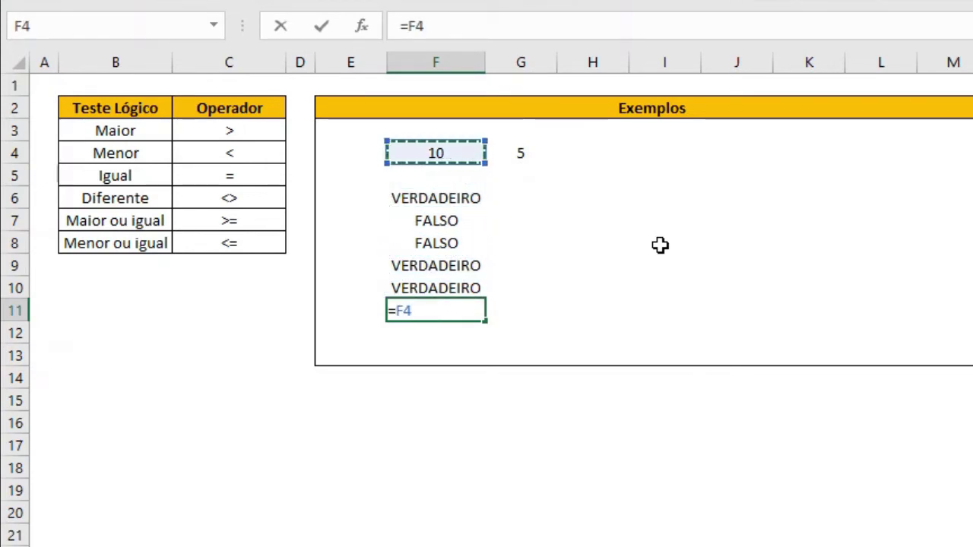
type("<=")
key("Right")
key("Up")
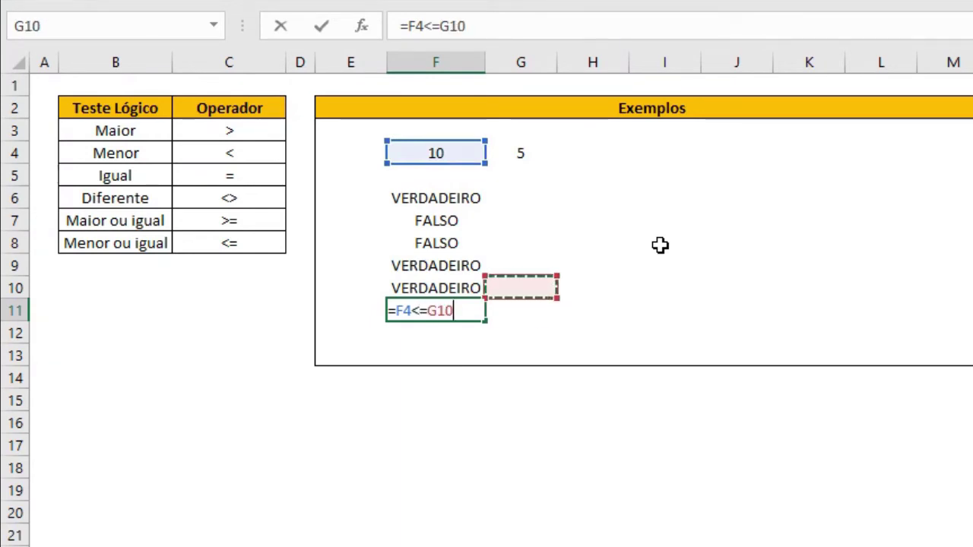
key("Up")
key("Up")
key("Up")
key("Up")
key("Up")
key("Up")
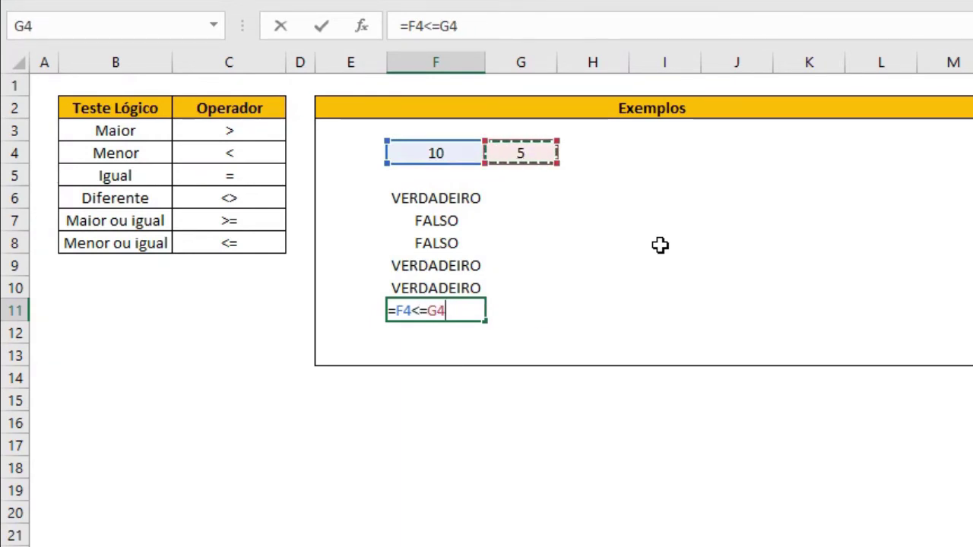
key("Return")
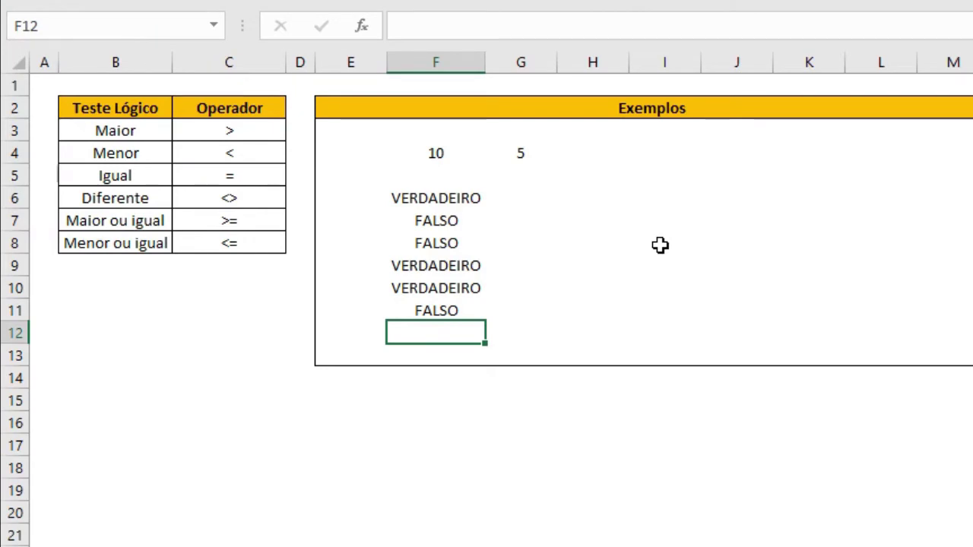
- Set the second example number in G4 to 10 so both compared numbers are equal
left_click(514, 154)
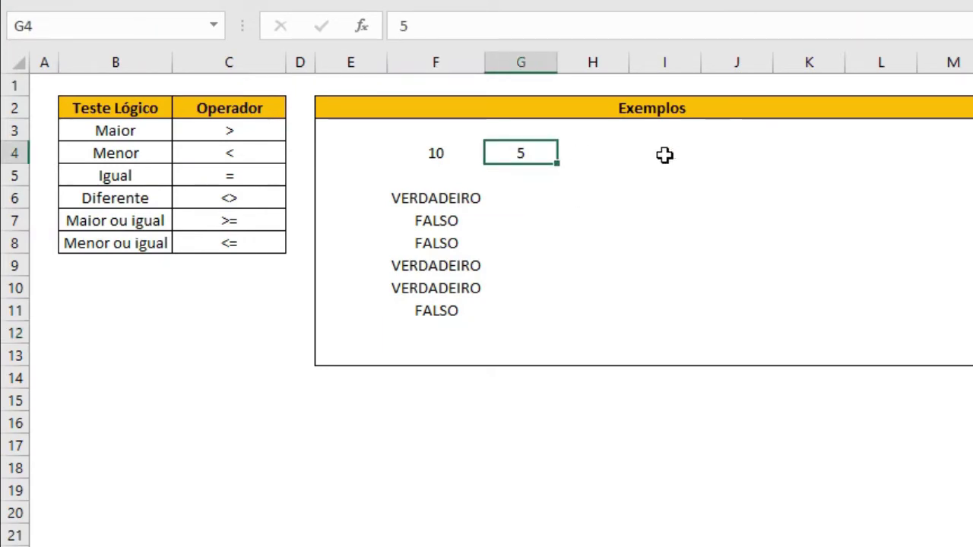
type("10")
key("Return")
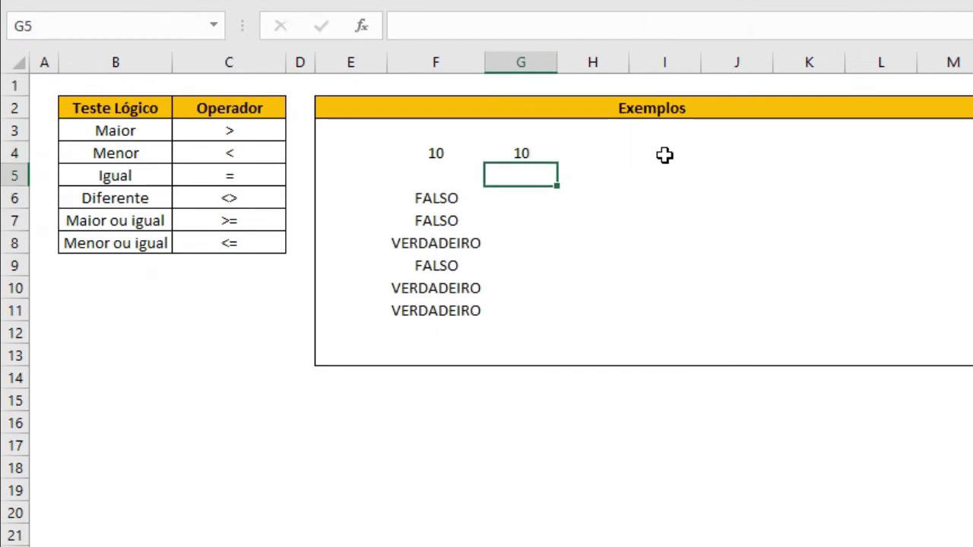
- Examine the equality, greater-than-or-equal and less-than-or-equal formulas in F8, F10 and F11 and the cells they reference
left_click(413, 245)
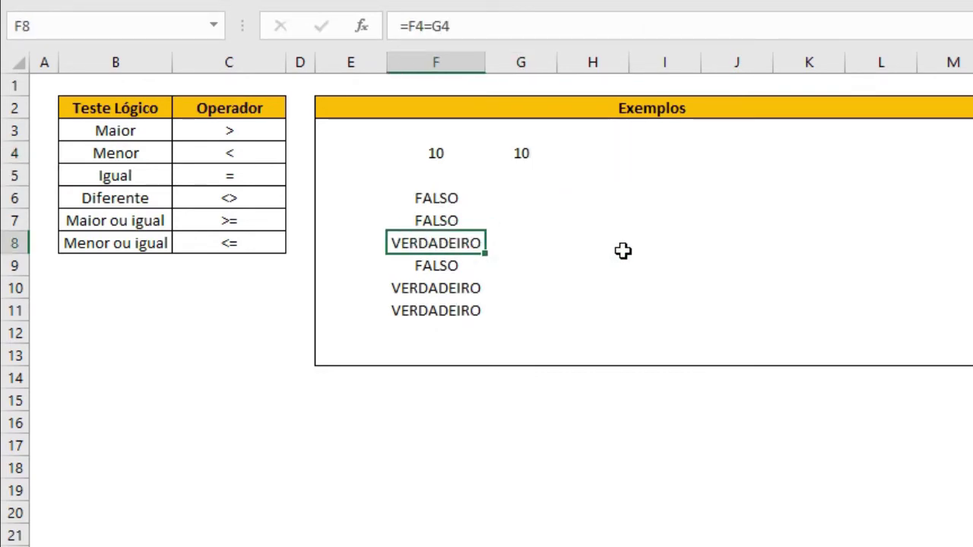
key("F2")
key("Escape")
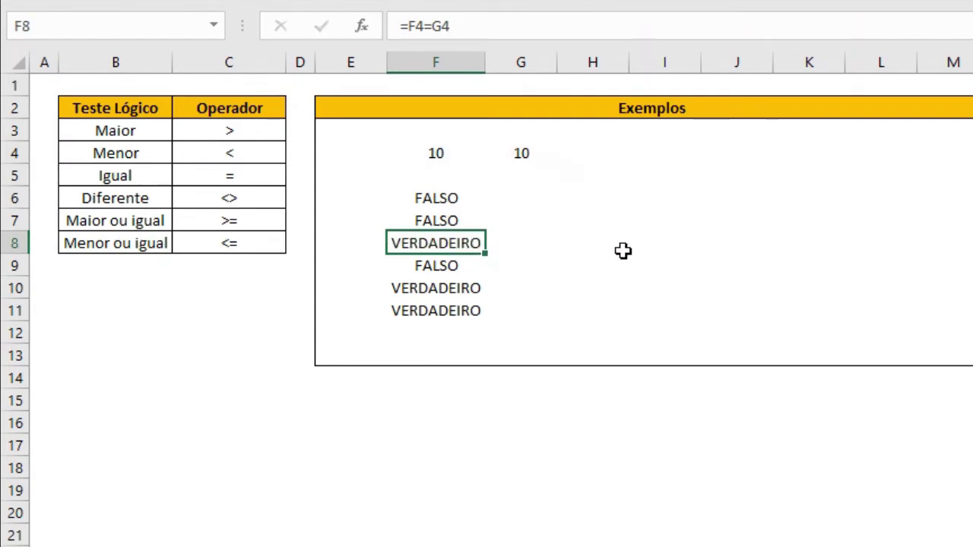
key("Down")
key("Down")
key("F2")
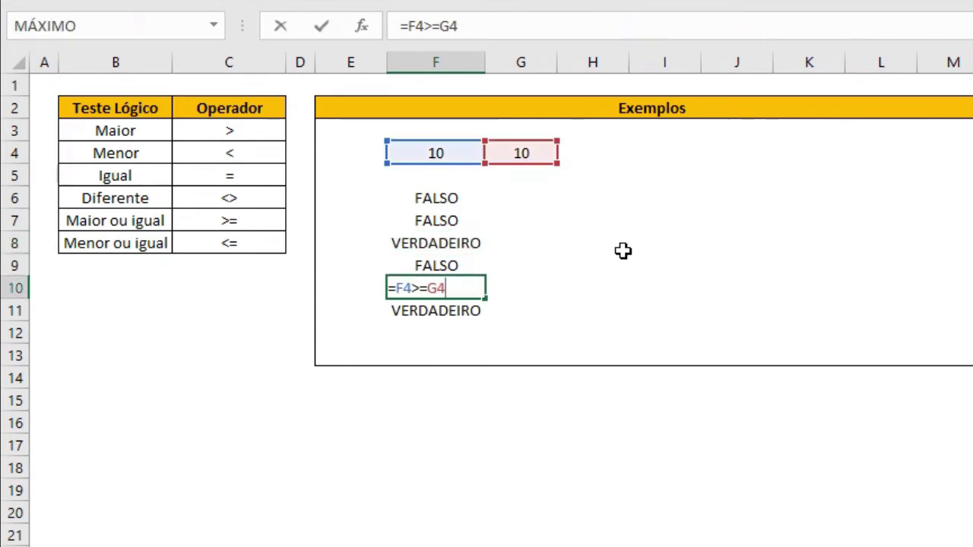
key("Escape")
key("Down")
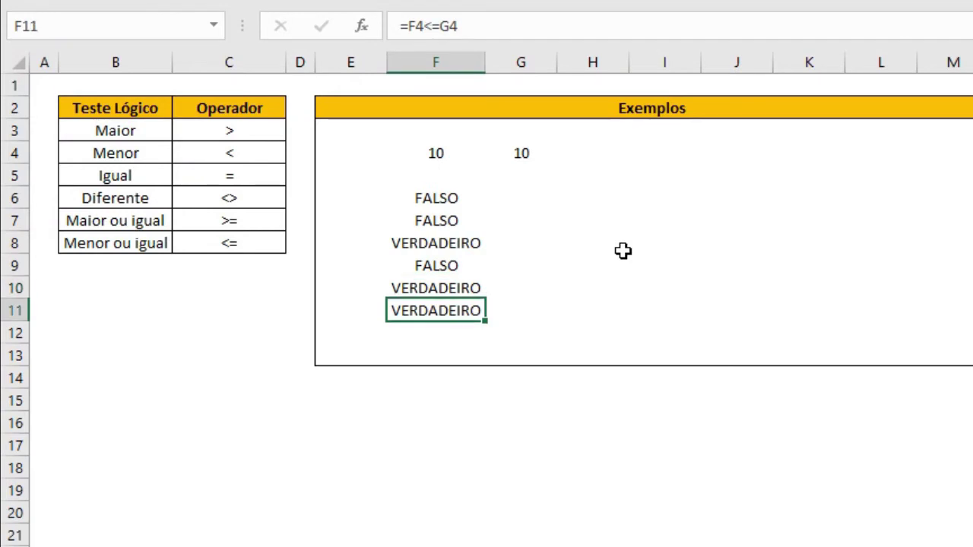
key("F2")
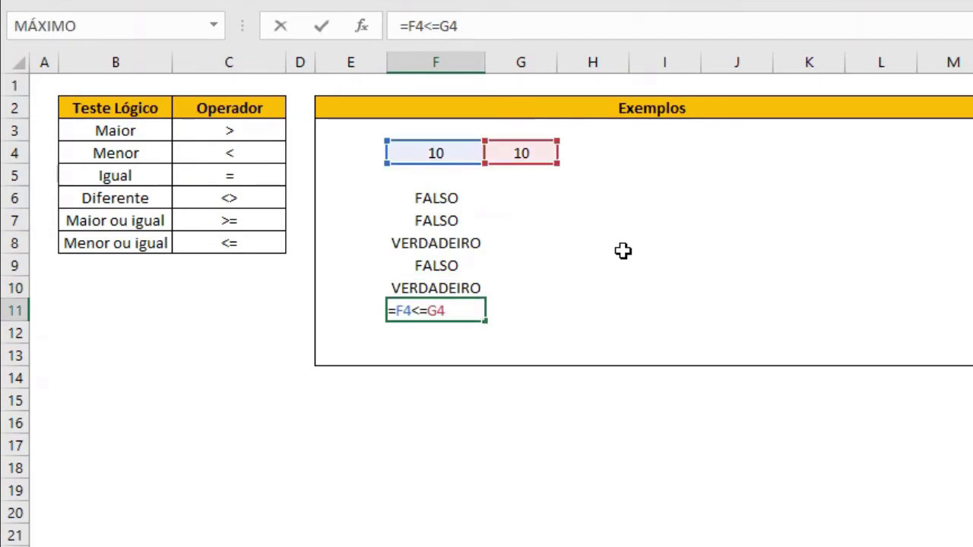
key("Escape")
- Set the second example number in G4 to 15 and check the less-than-or-equal formula in F11
key("Right")
key("Up")
key("Up")
key("Up")
key("Up")
key("Up")
key("Up")
key("Up")
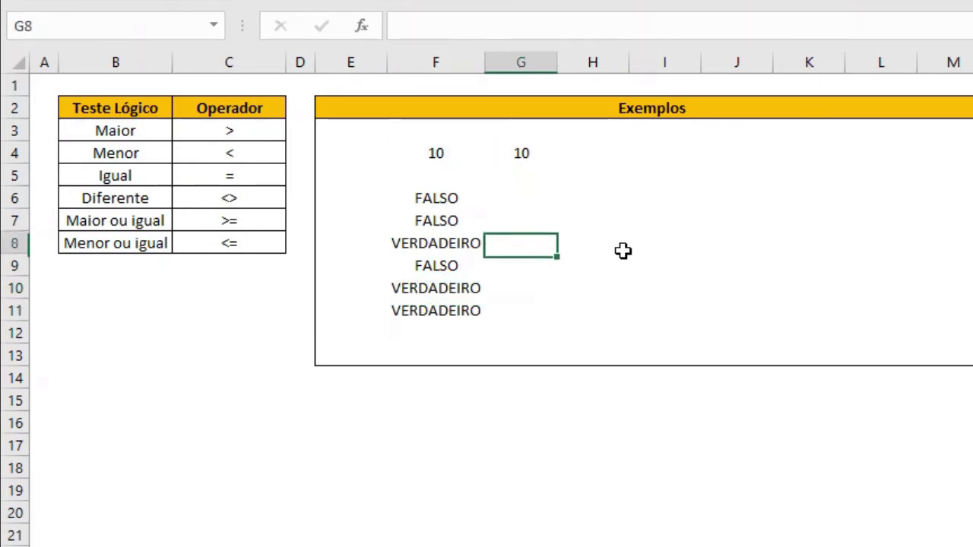
type("15")
key("Return")
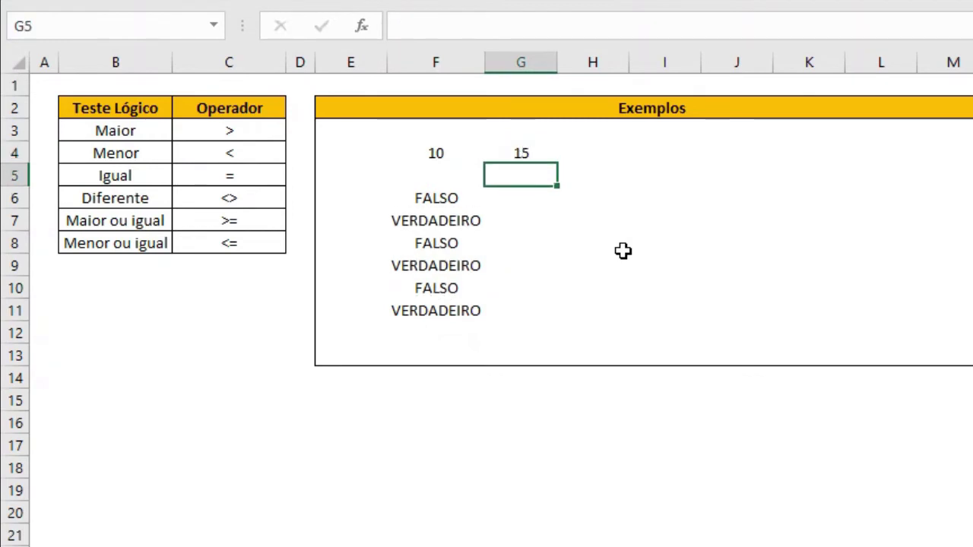
double_click(436, 308)
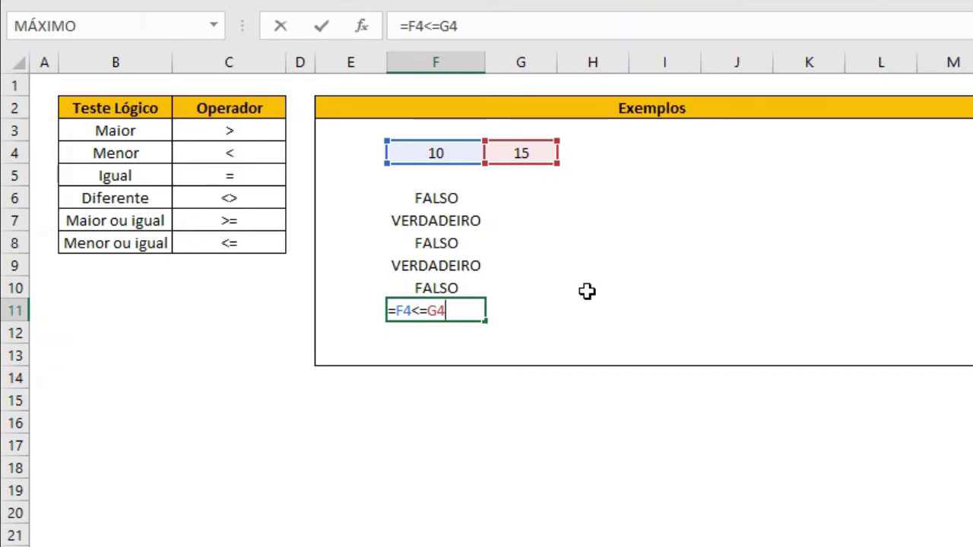
key("ctrl+Return")
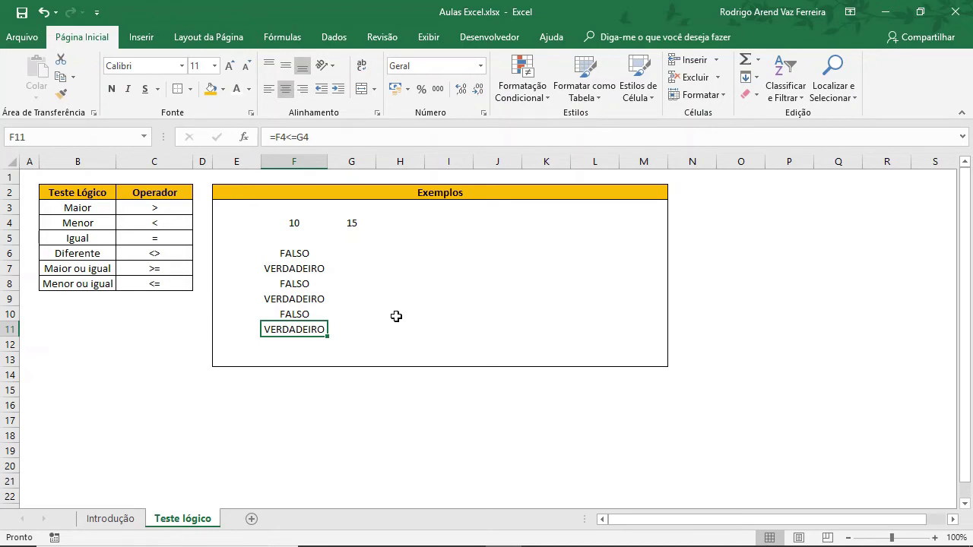
- Begin a SE formula in cell I6 with the logical test F4>G4
left_click(478, 241)
left_click(454, 249)
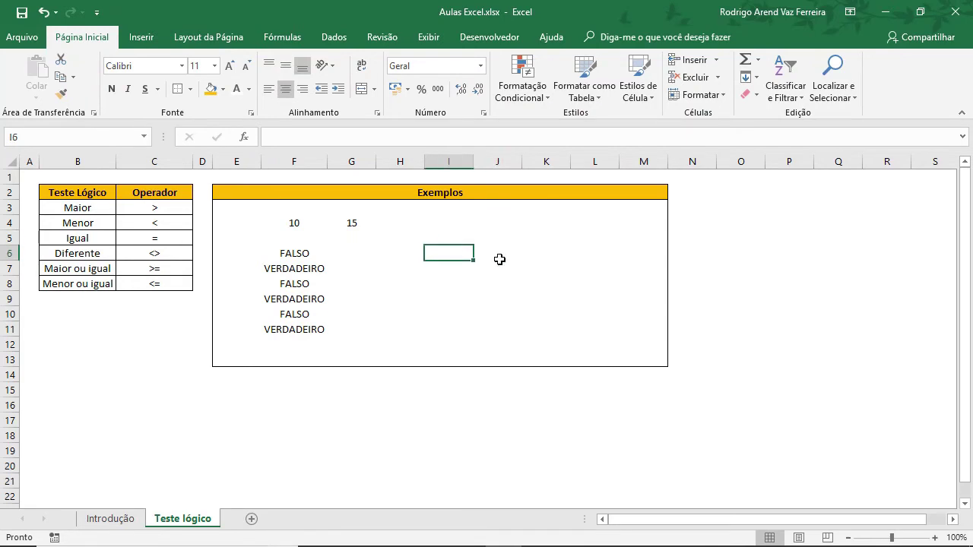
type("=")
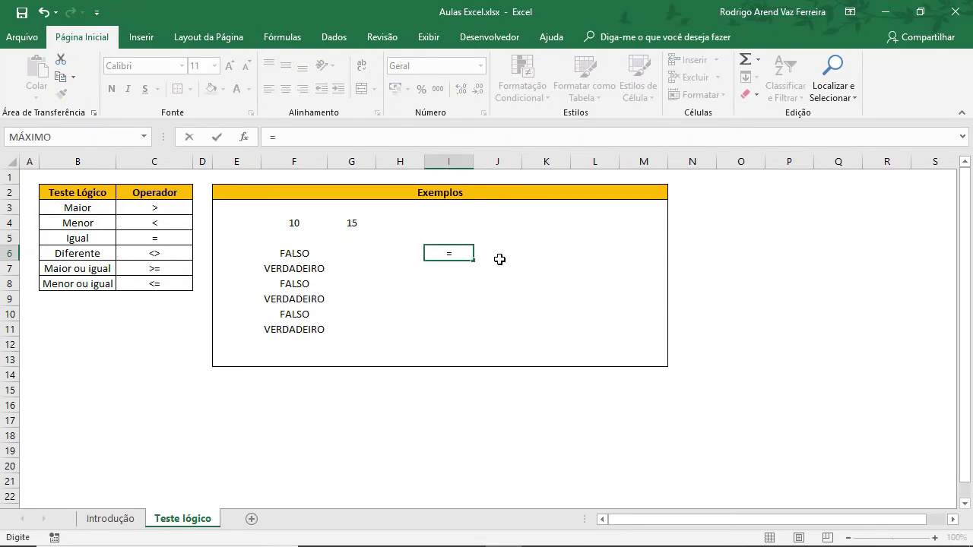
type("se")
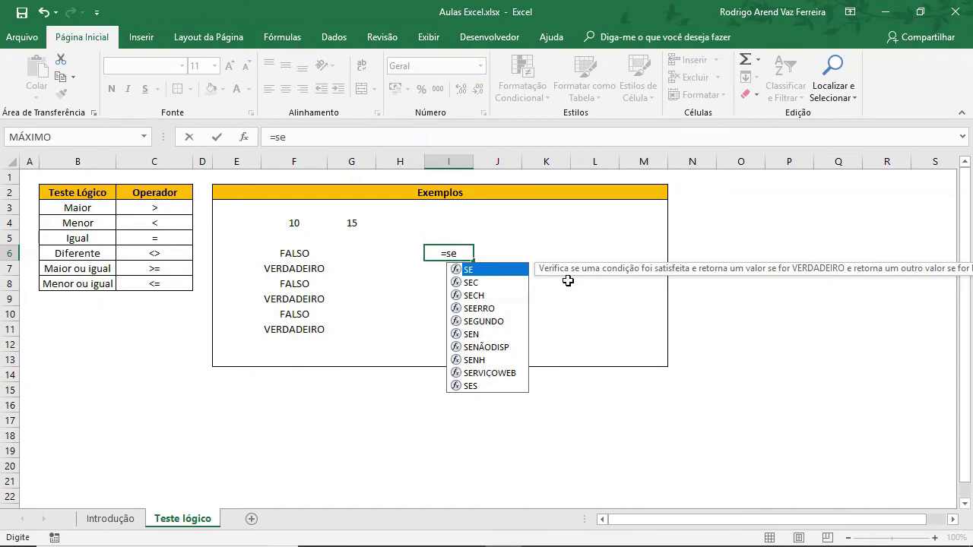
key("Tab")
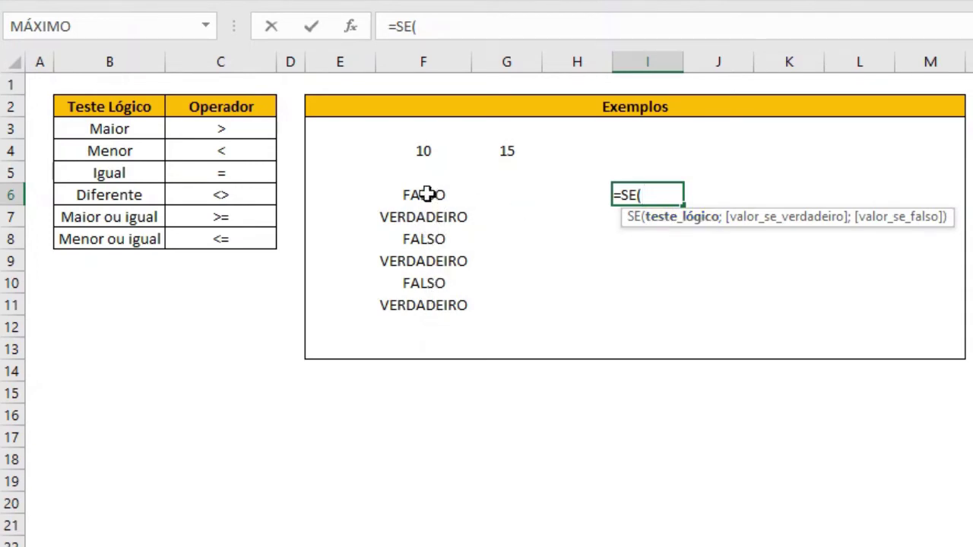
left_click(431, 151)
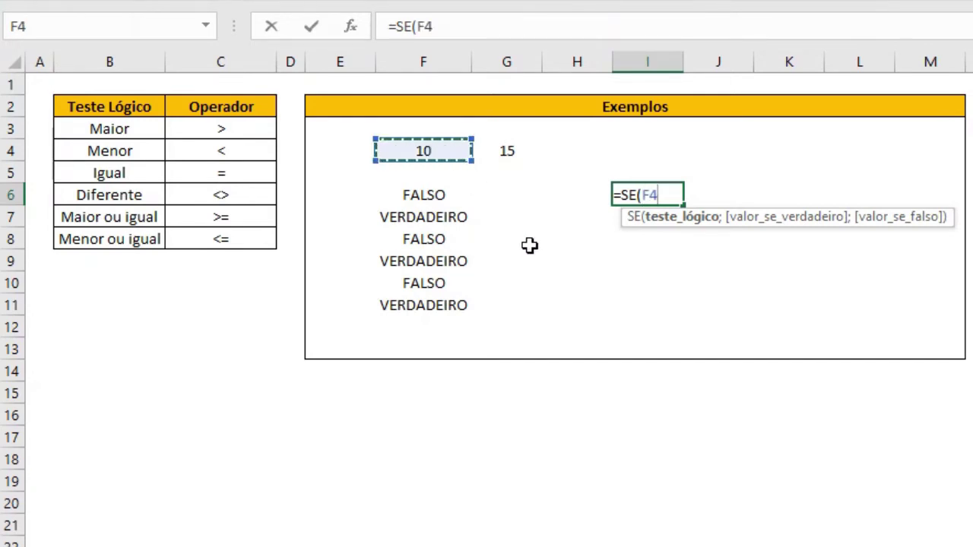
type(">")
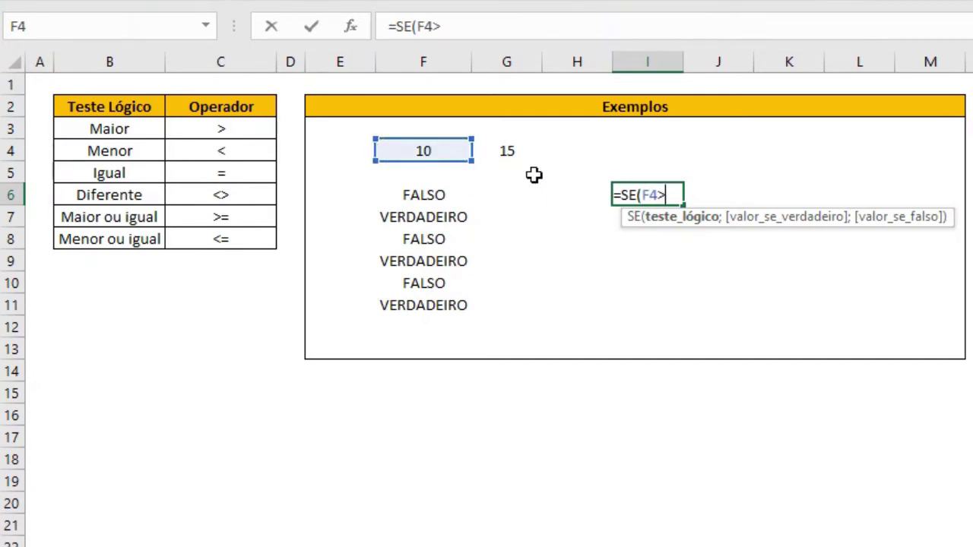
left_click(511, 146)
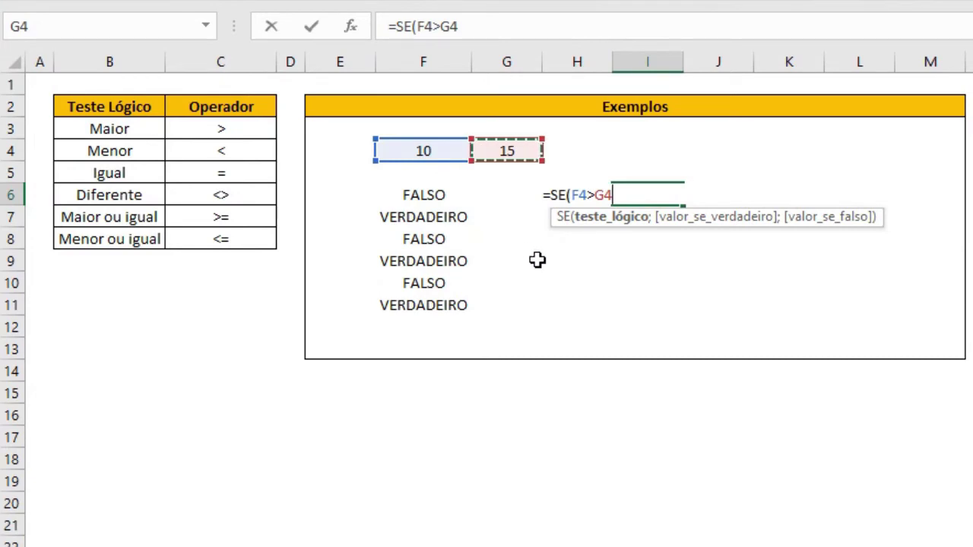
type(";")
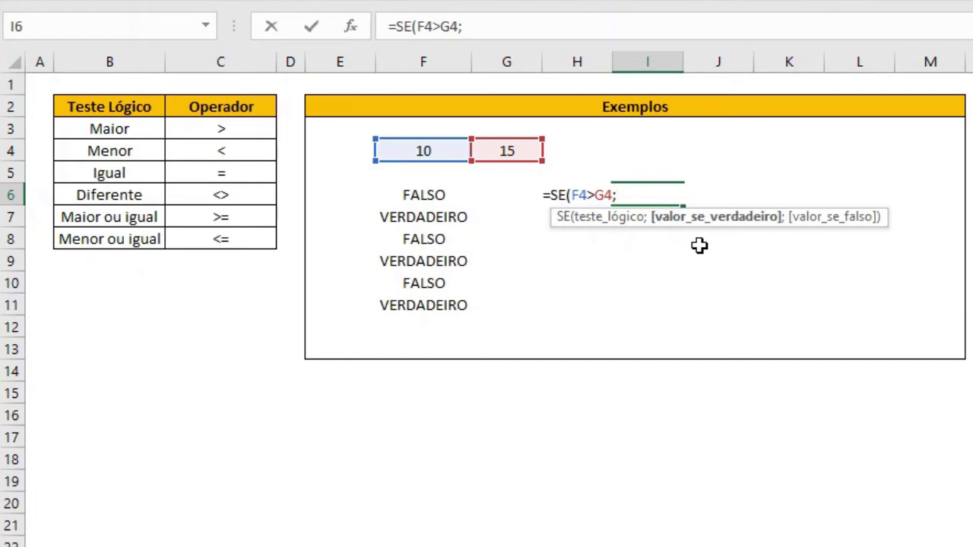
- Give the SE formula in I6 the quoted text "Sim é maior" as its value if true
type("Sim é maior")
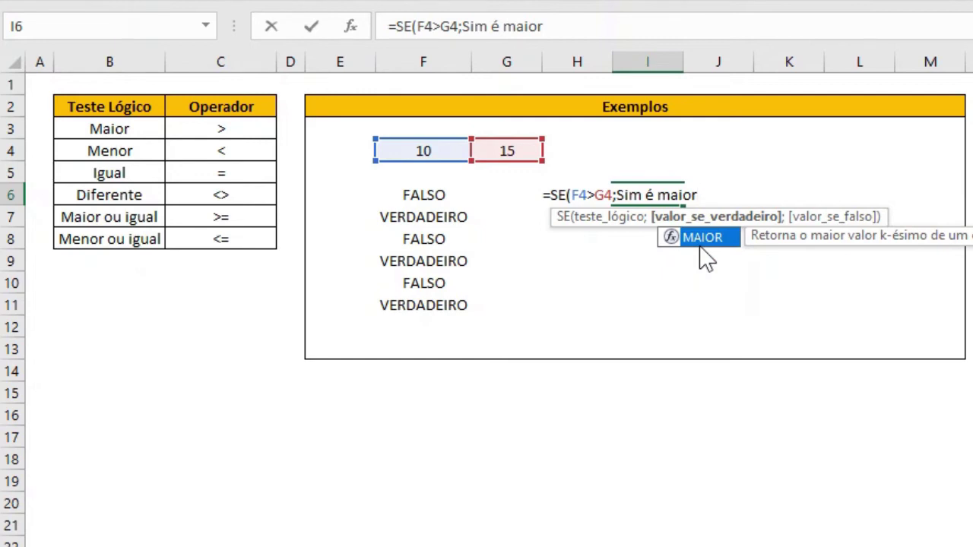
type("\"")
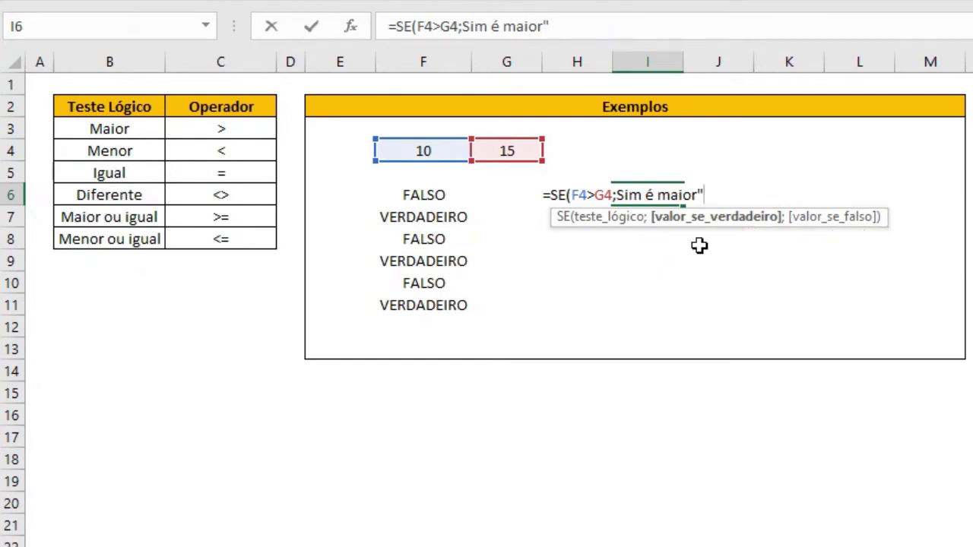
key("Left")
key("Left")
key("Left")
key("Left")
key("Left")
key("Left")
key("Left")
key("Left")
key("Left")
key("Left")
key("Left")
type("\"")
key("Right")
key("Right")
key("Right")
key("Right")
key("Right")
key("Right")
key("Right")
key("Right")
key("Right")
key("Right")
key("Right")
key("Right")
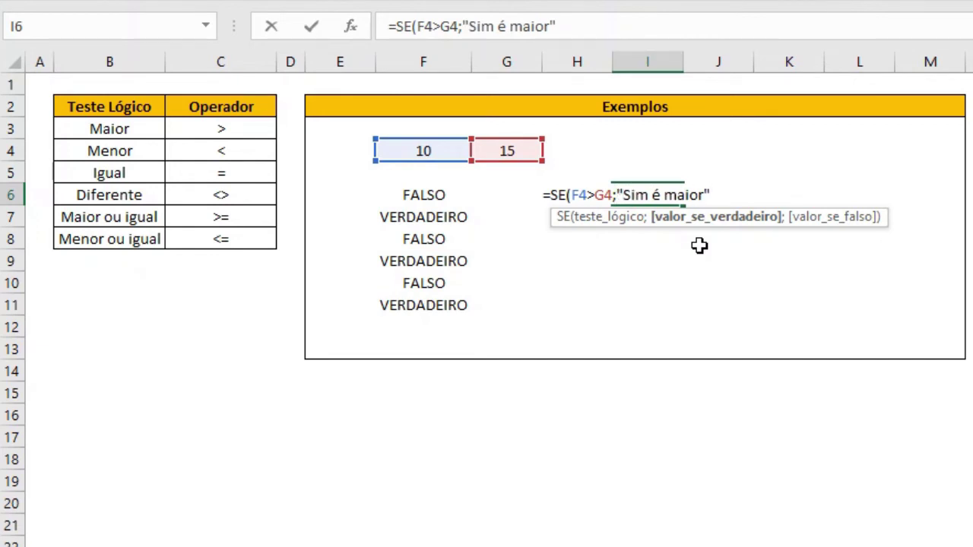
- Complete the SE formula in I6 with 0 as its value if false
type(";")
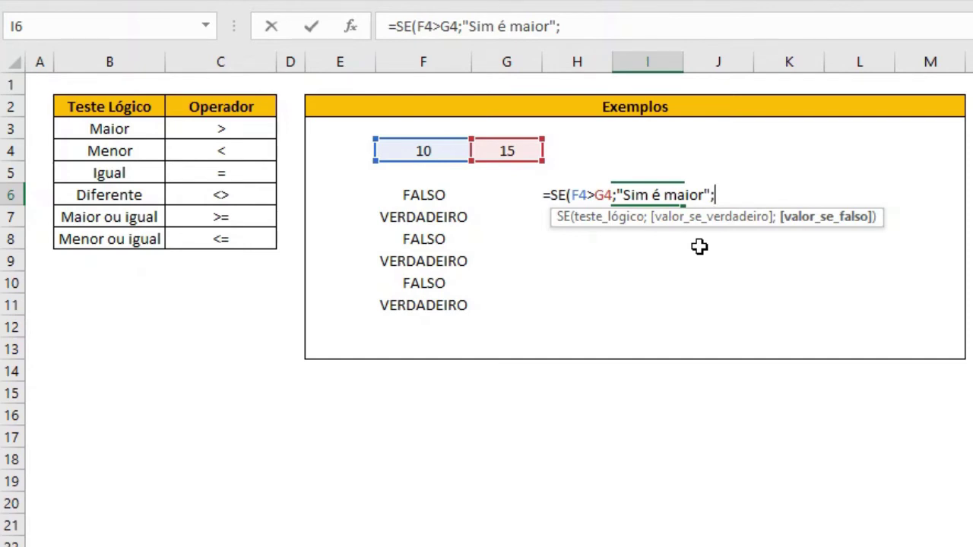
type("0)")
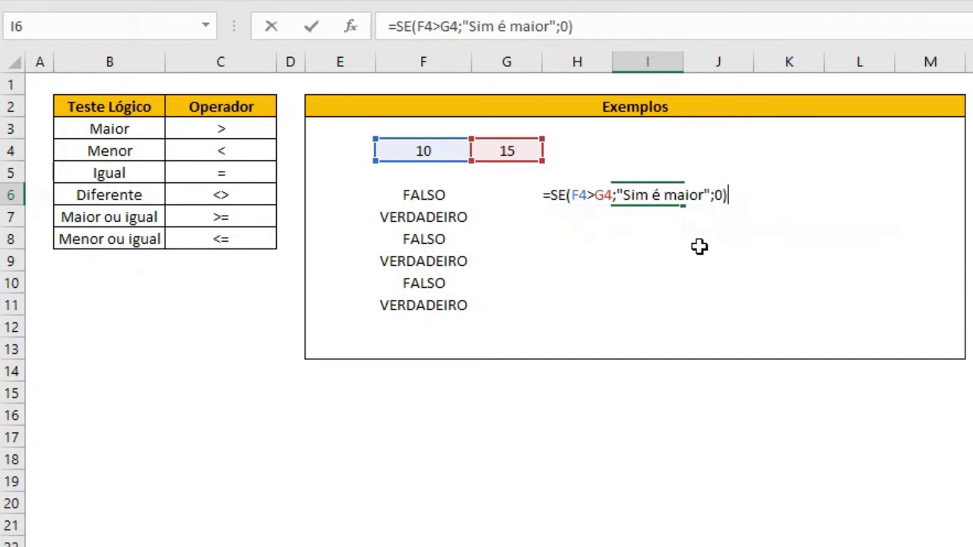
key("Return")
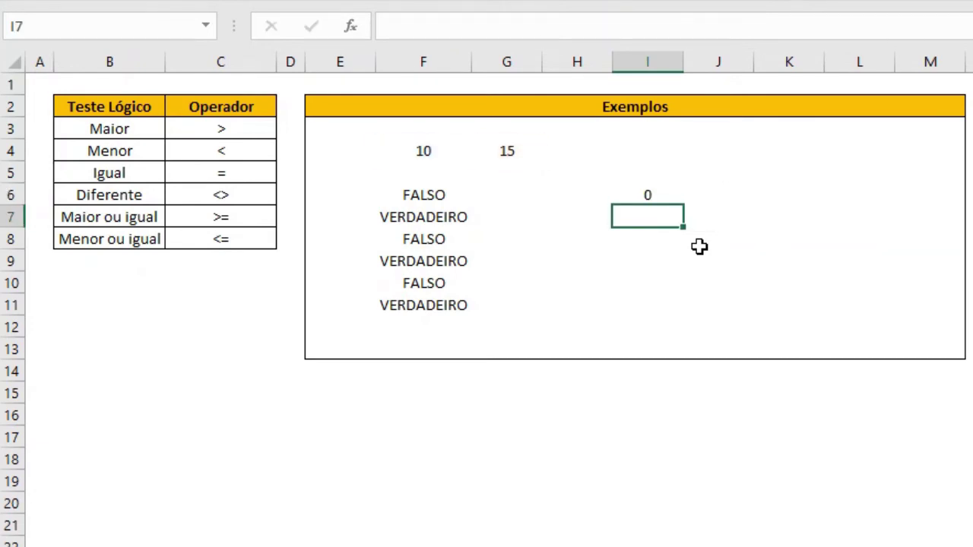
left_click(657, 196)
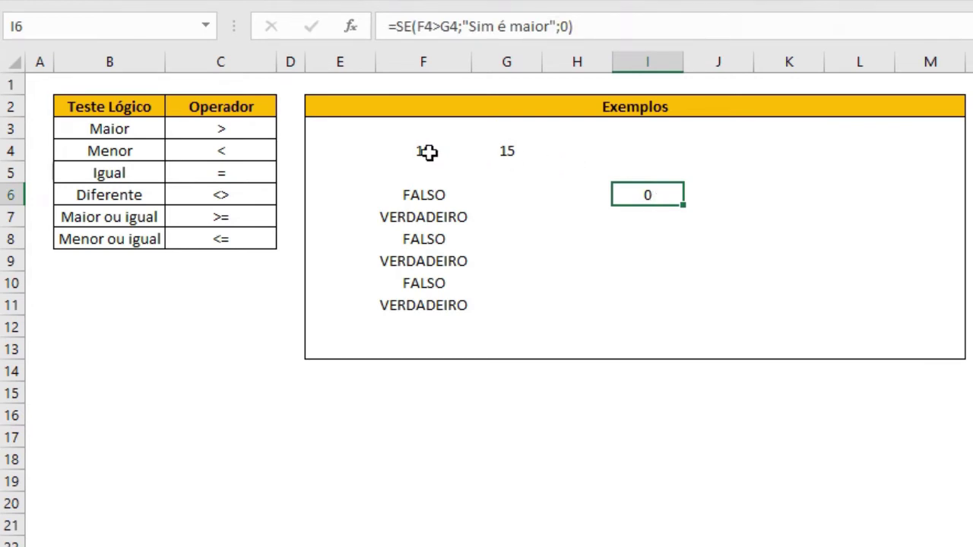
- Set the second example number in G4 to 5 and check the SE formula in I6 against F4 and G4
left_click(495, 152)
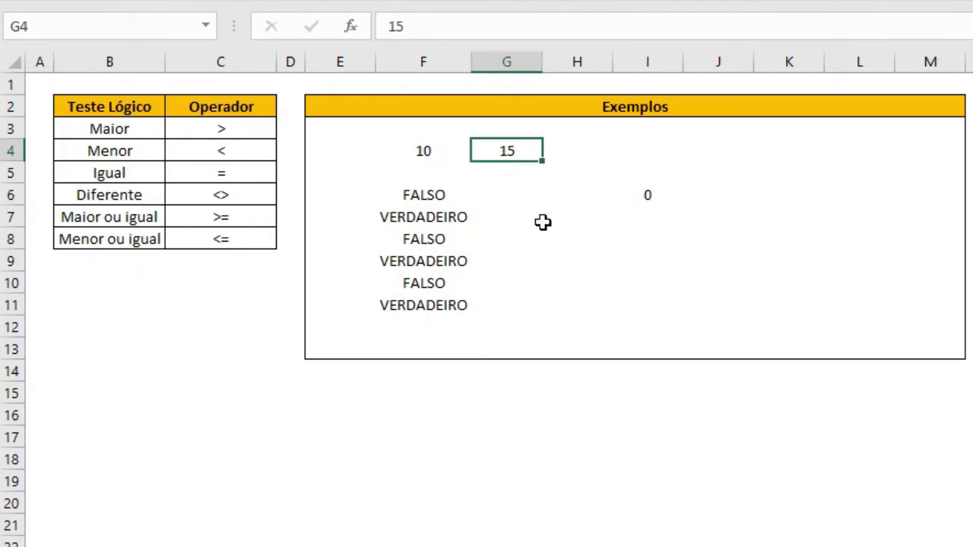
type("5")
key("Return")
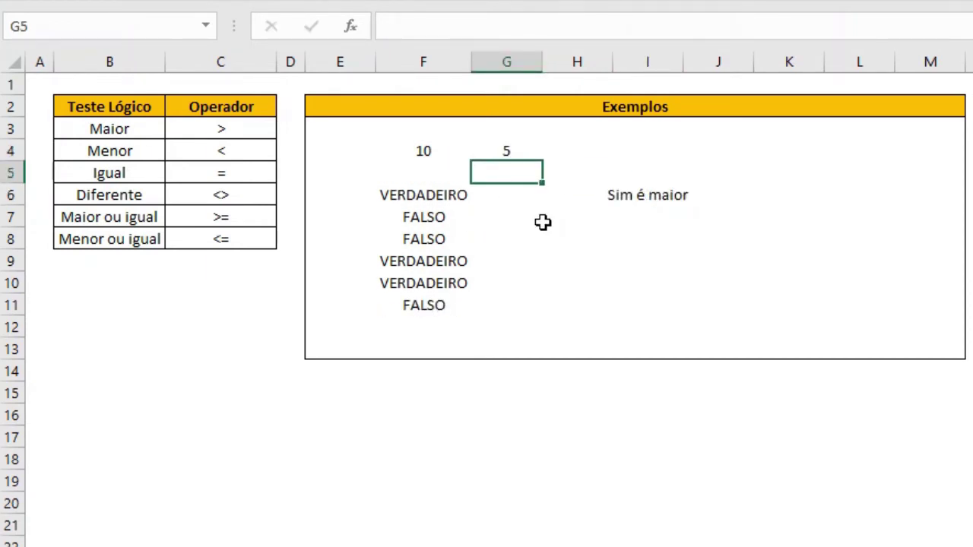
left_click(635, 191)
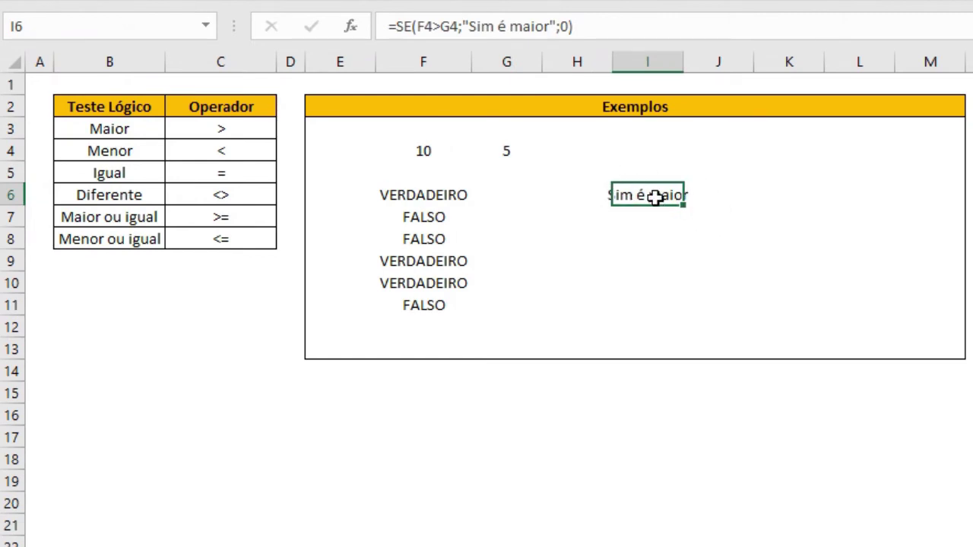
left_click(635, 278)
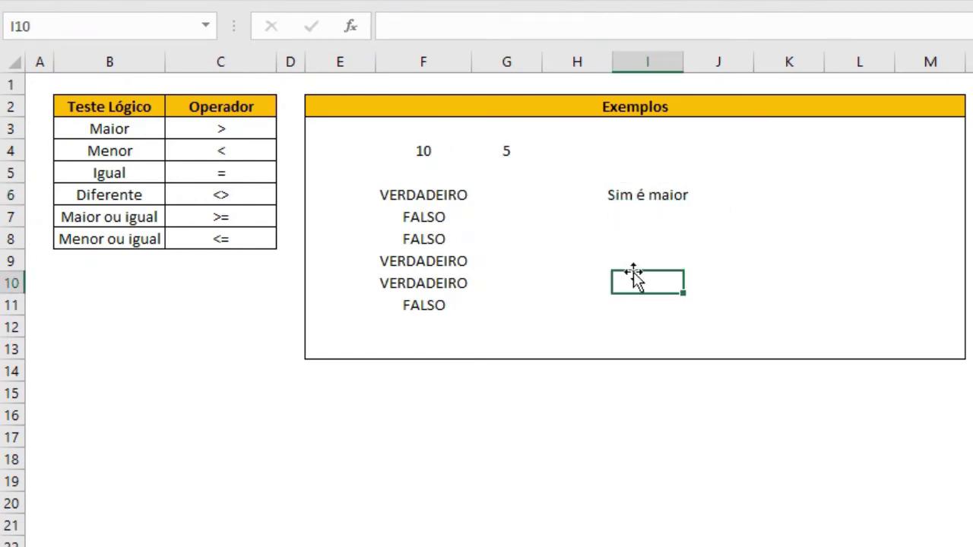
left_click(650, 197)
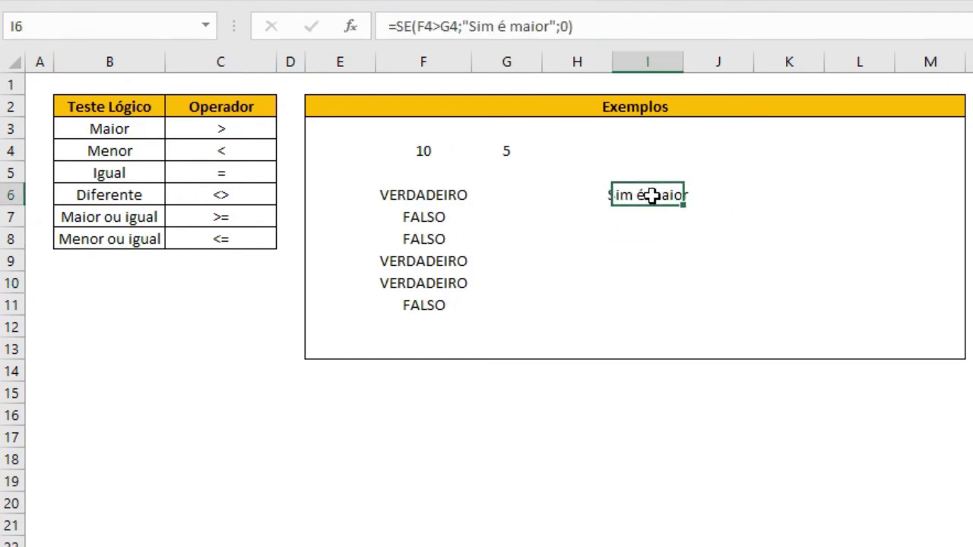
left_click(425, 150)
left_click(514, 152)
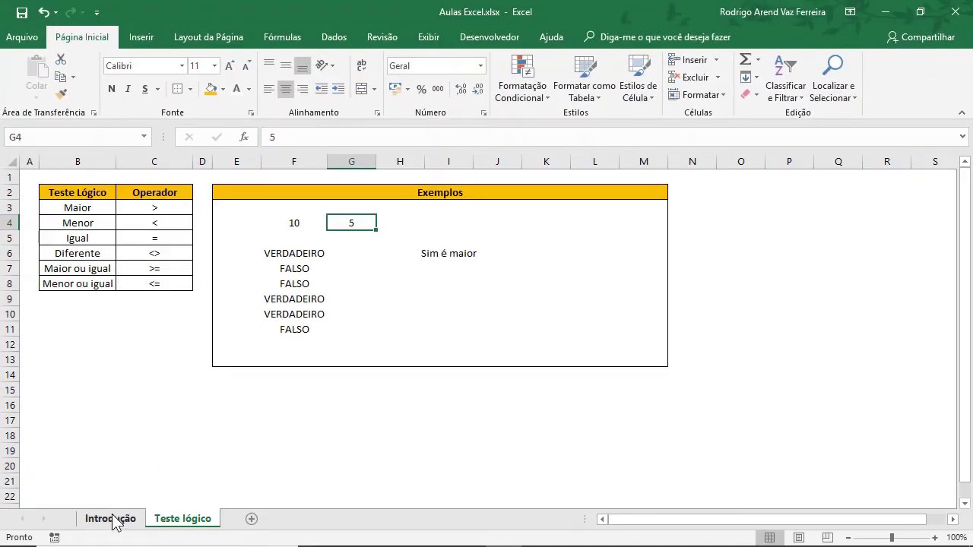
- On the Introdução sheet, calculate the overall average of the Média column in H11 with =MÉDIA(H4:H9)
left_click(111, 518)
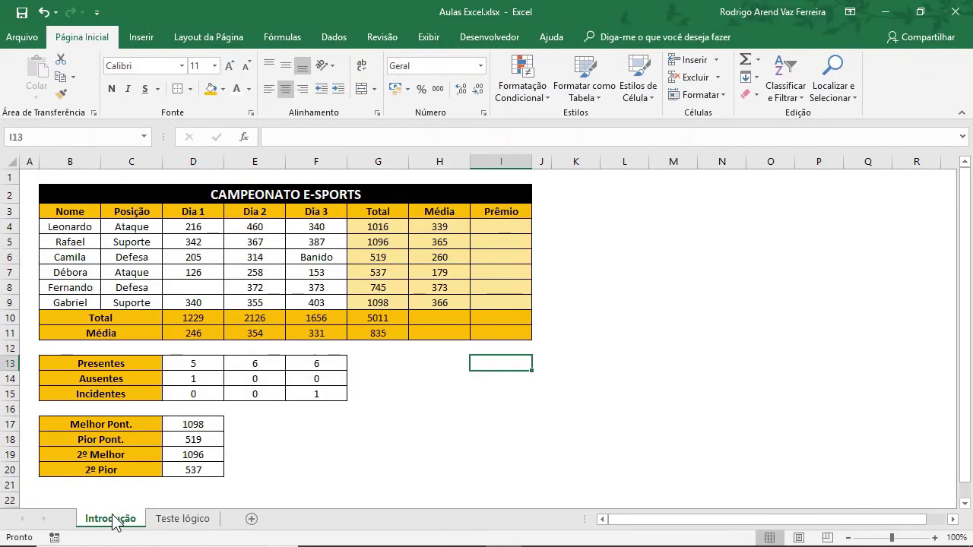
left_click(447, 336)
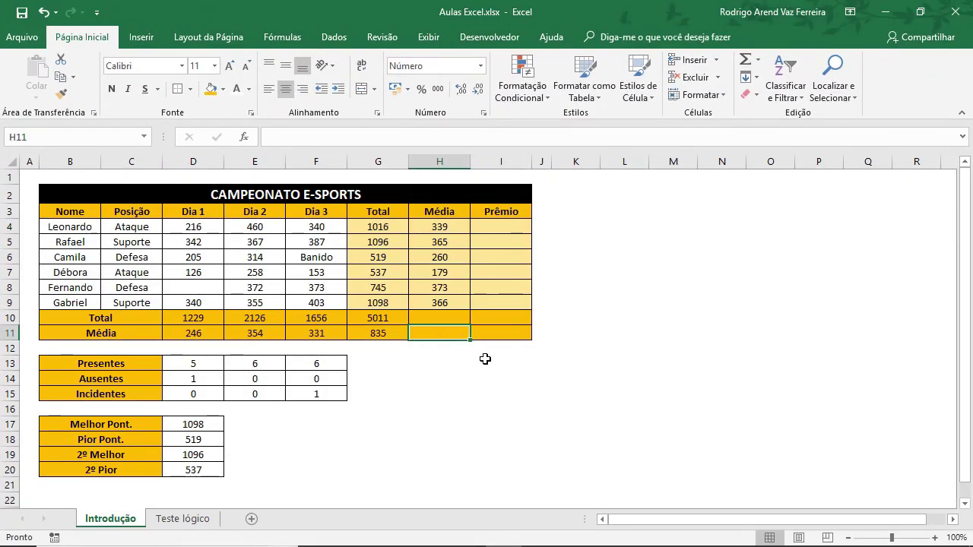
type("=")
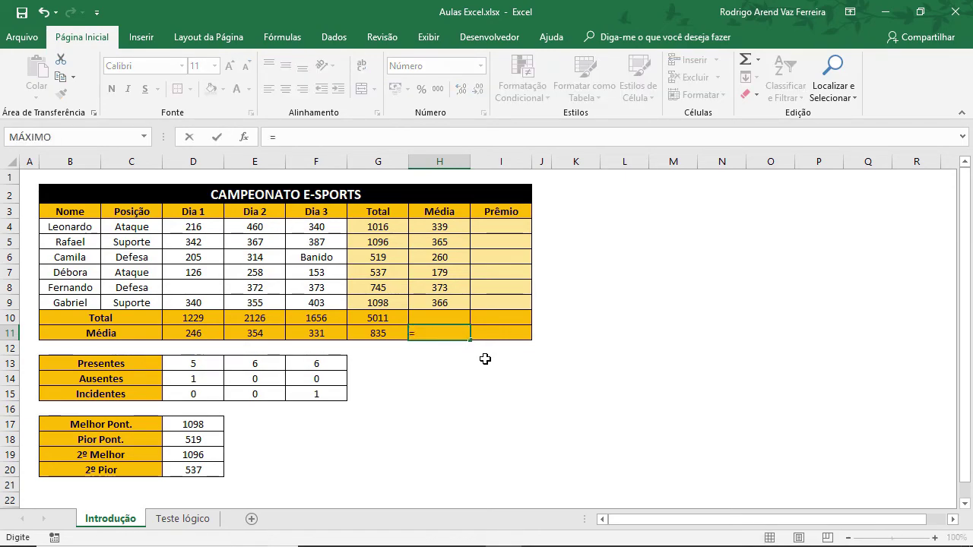
type("m")
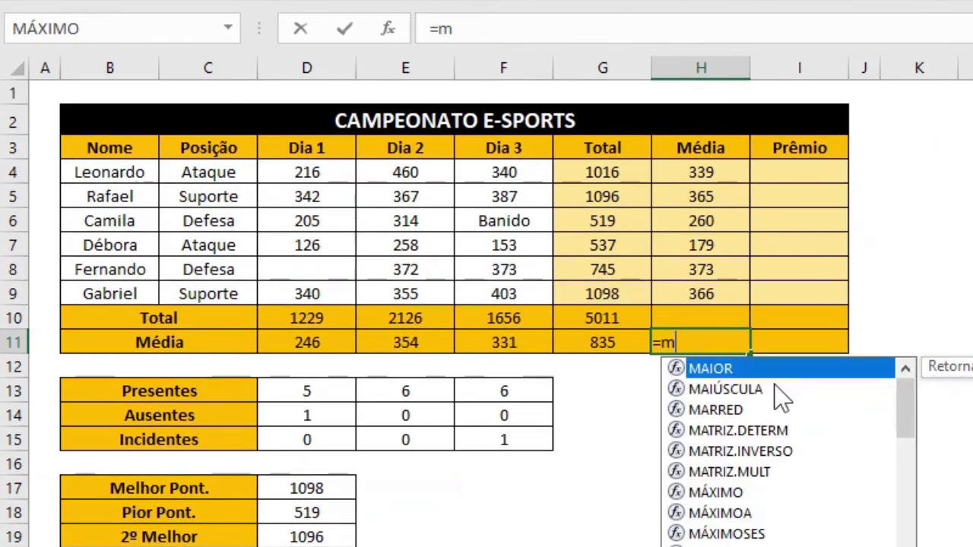
type("é")
key("Tab")
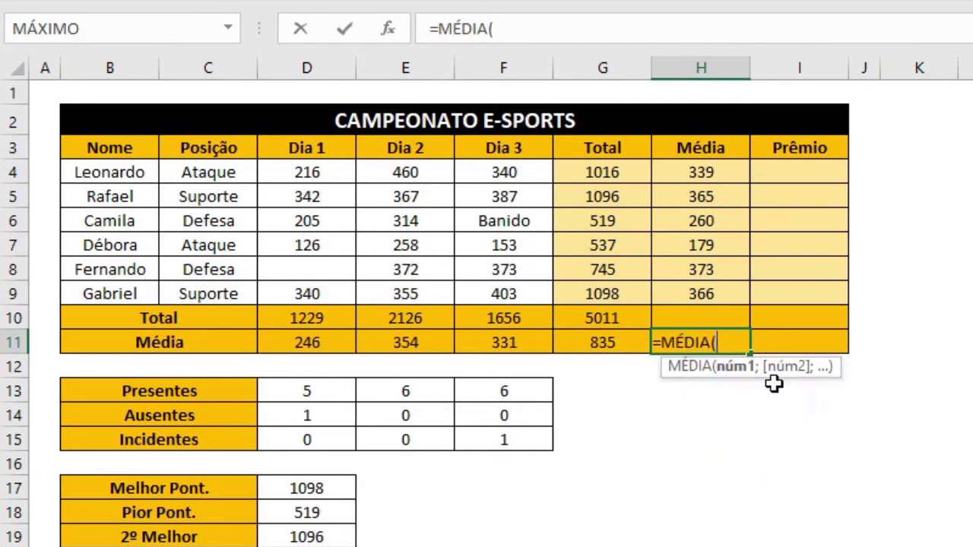
key("Up")
key("Up")
key("shift+Up")
key("shift+Up")
key("shift+Up")
key("shift+Up")
key("shift+Up")
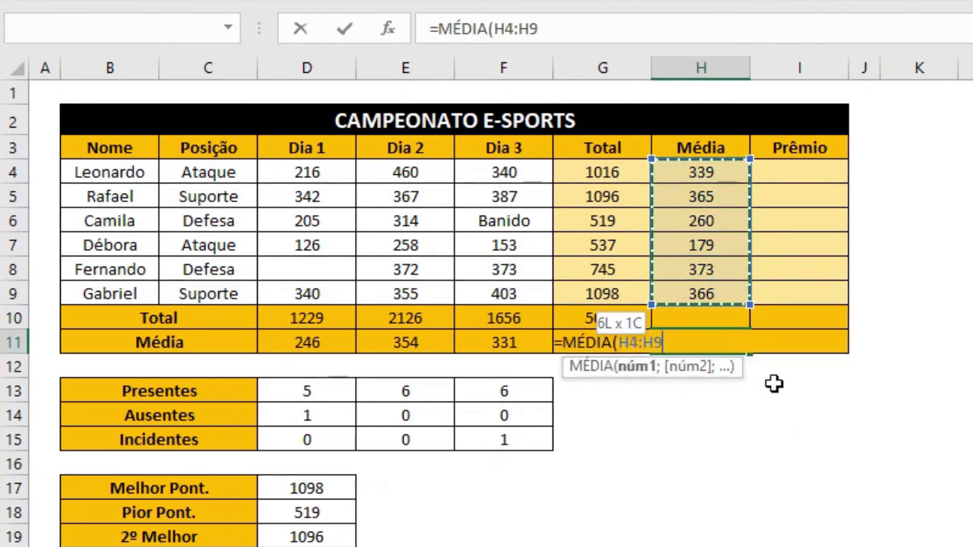
type(")")
key("Return")
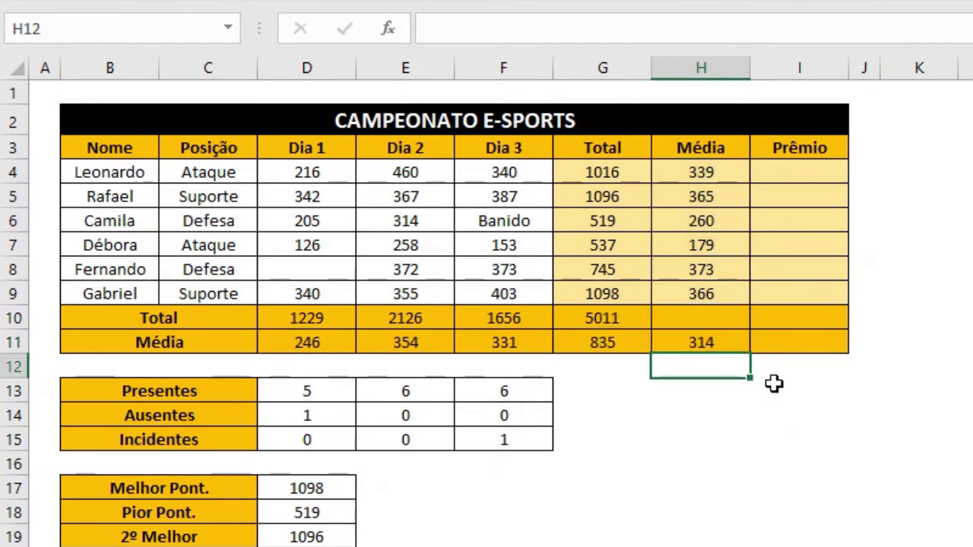
key("Up")
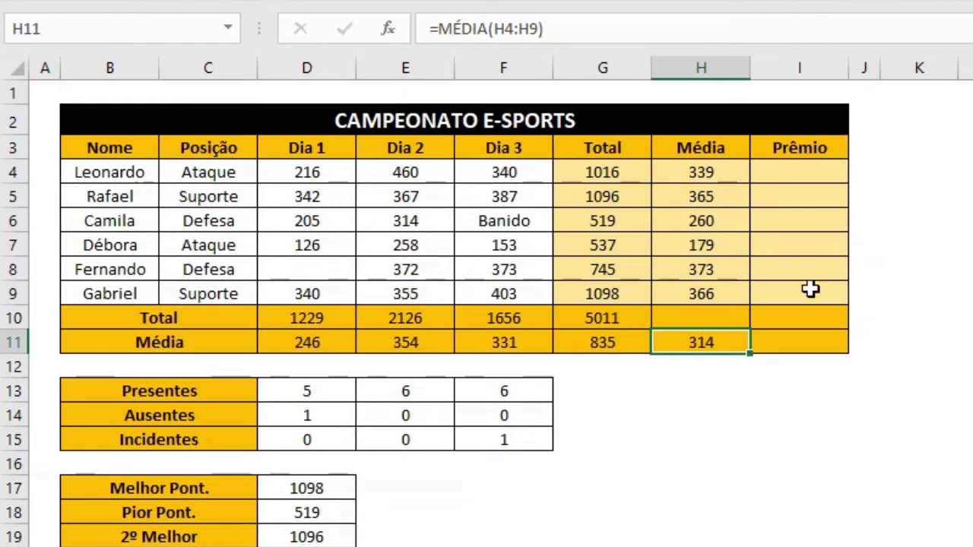
- Start an SE formula in I4 of the Prêmio column with the logical test H4>=H11
left_click(797, 166)
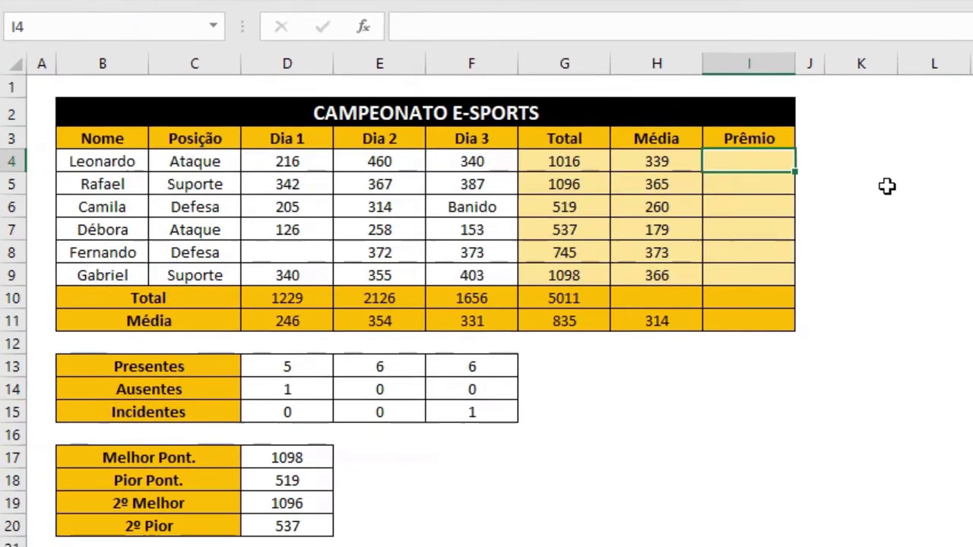
type("=se")
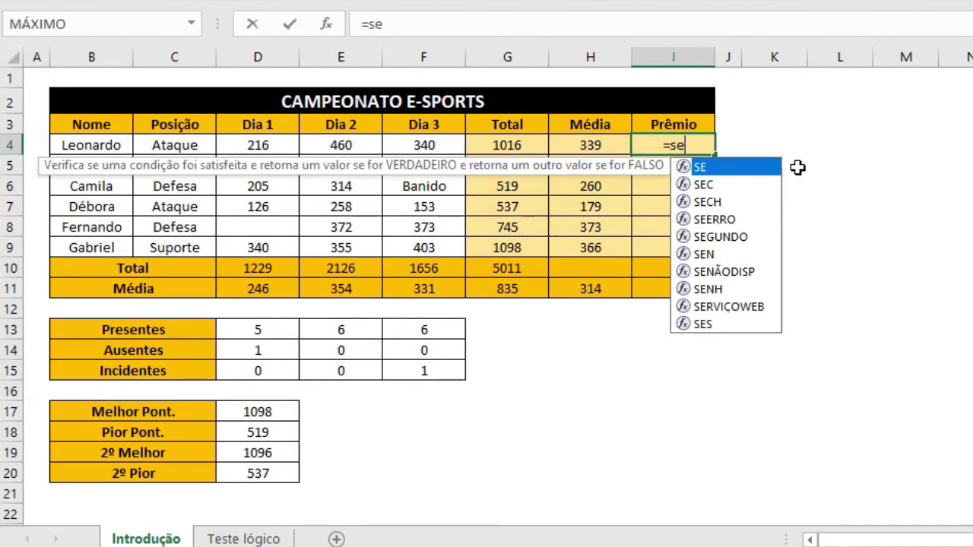
key("Tab")
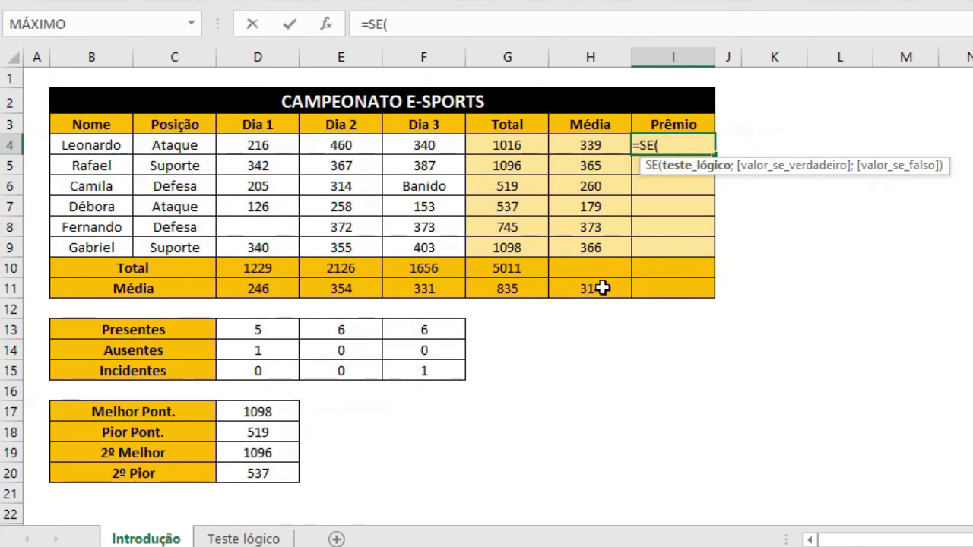
left_click(572, 145)
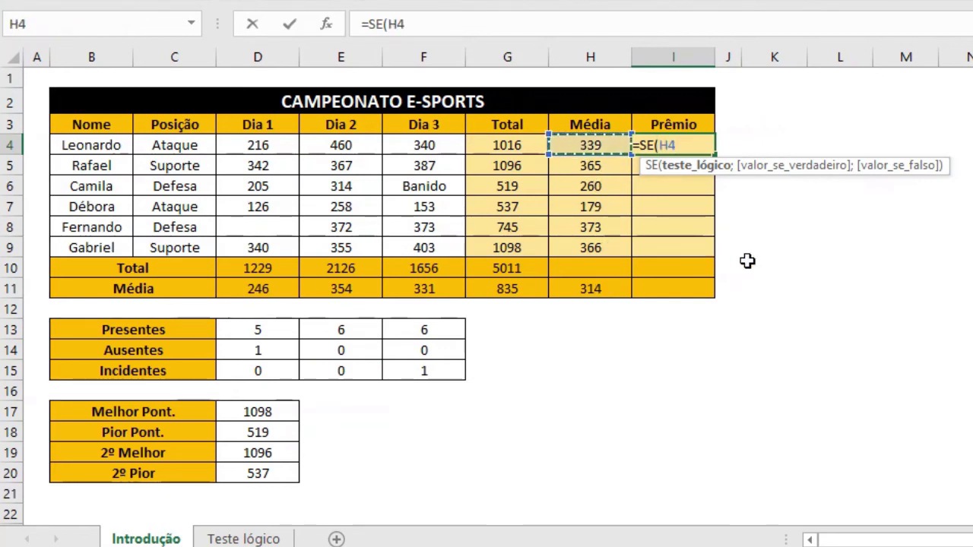
type(">=")
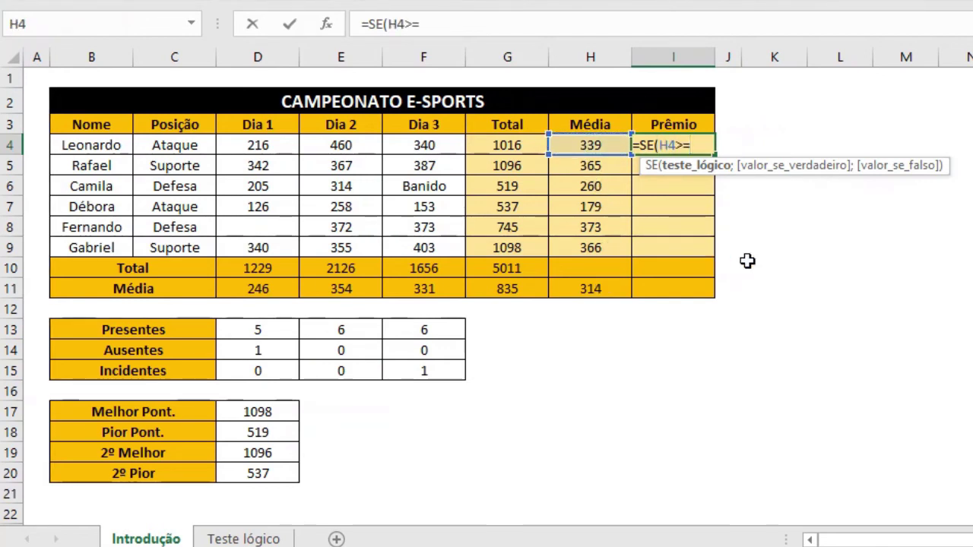
left_click(616, 286)
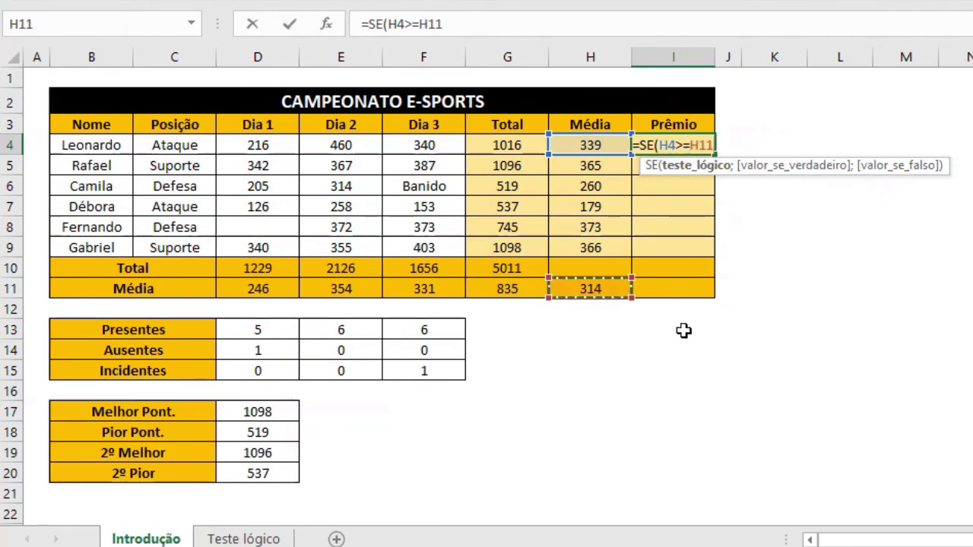
type(";")
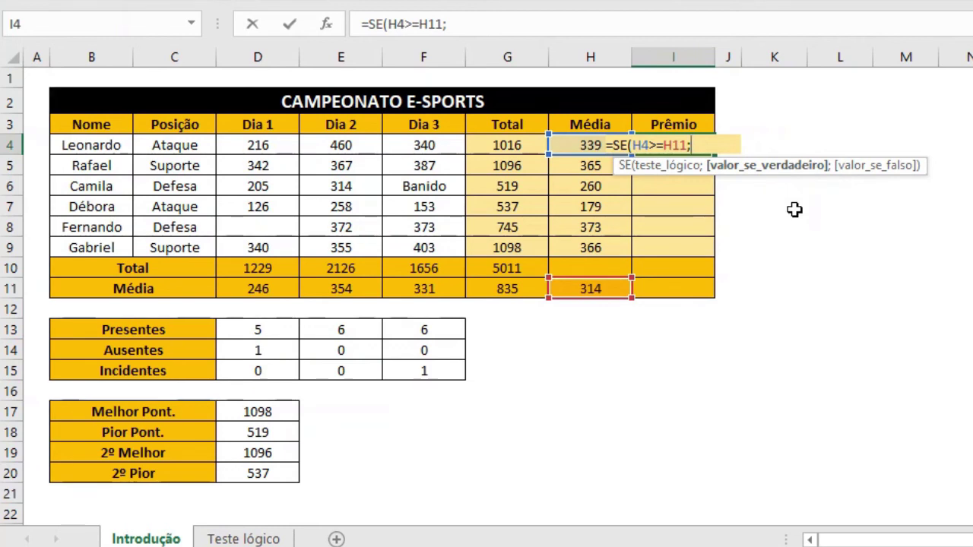
- Complete the SE formula in I4 with 200 if true and 0 if false, and format the cell as currency
type("200")
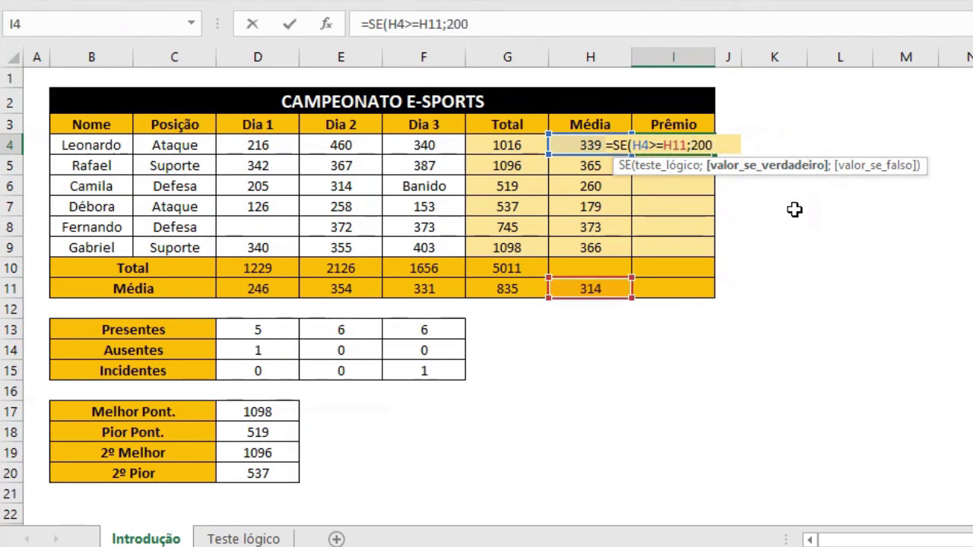
type(";")
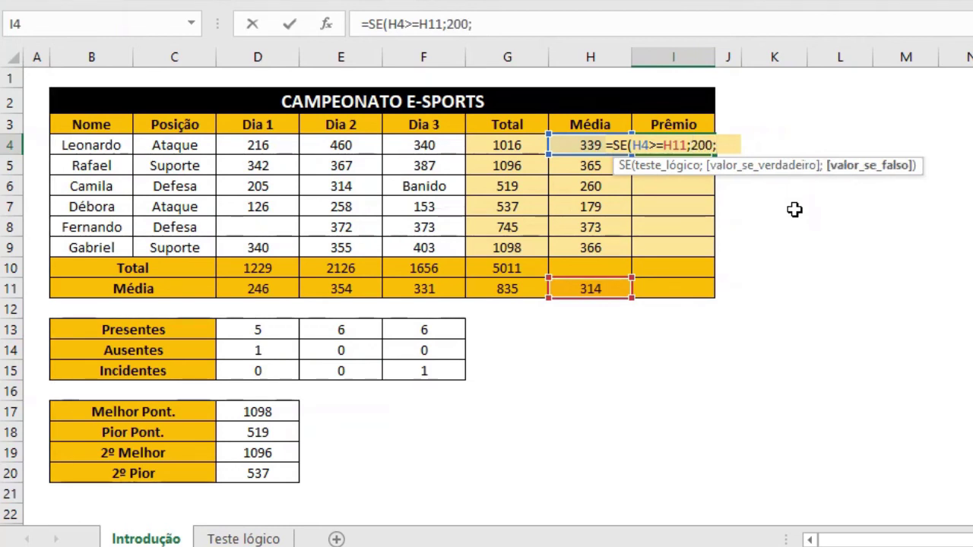
type("0")
type(")")
key("Return")
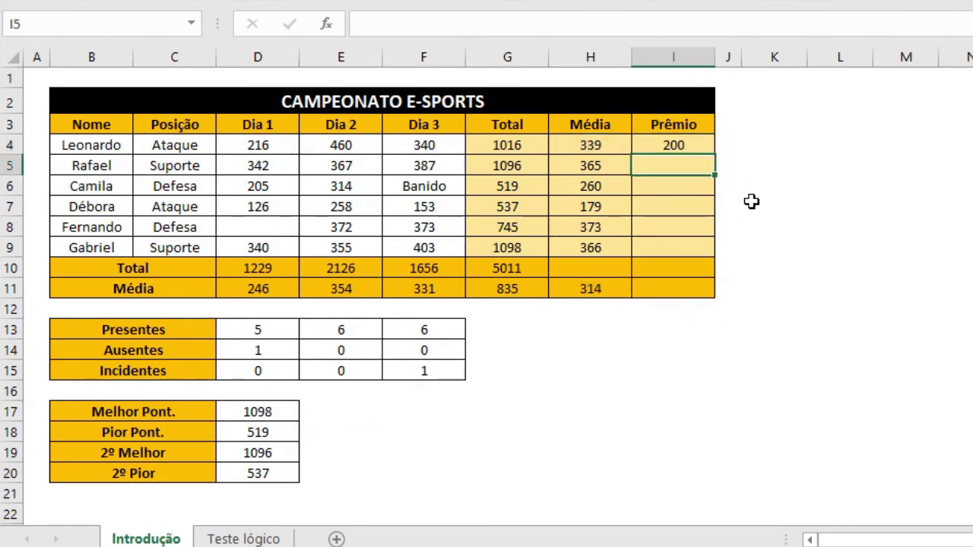
key("Up")
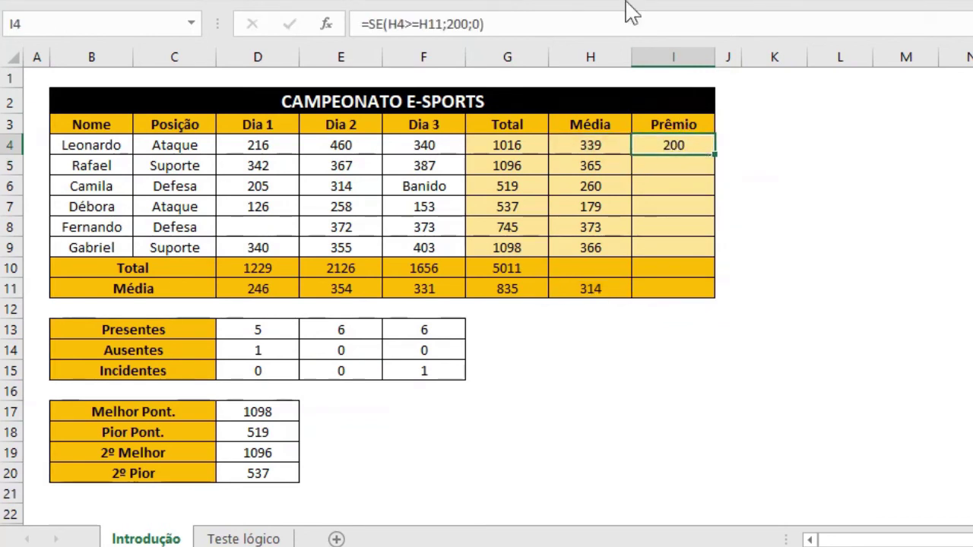
key("ctrl+shift+4")
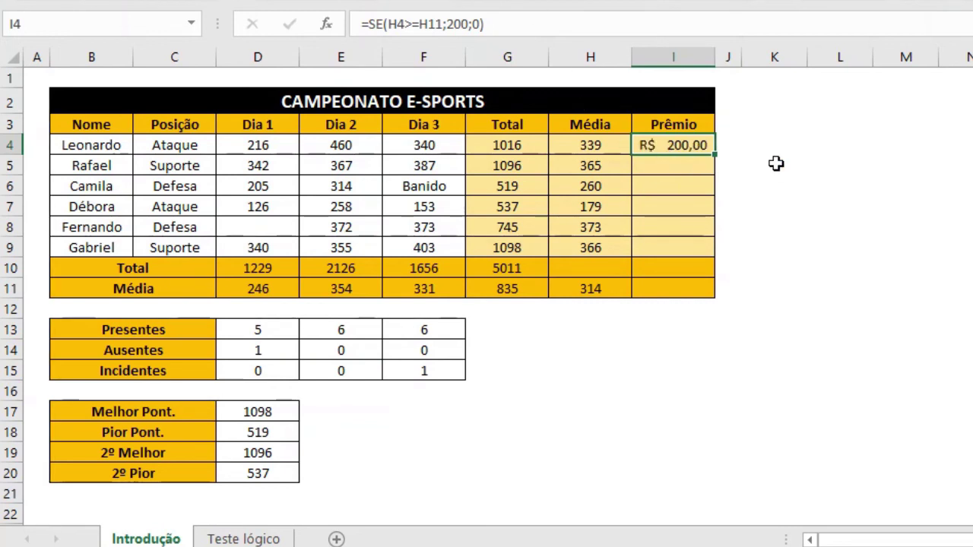
- Copy the SE formula with the relative H11 reference from I4 down the Prêmio column to I9
key("ctrl+c")
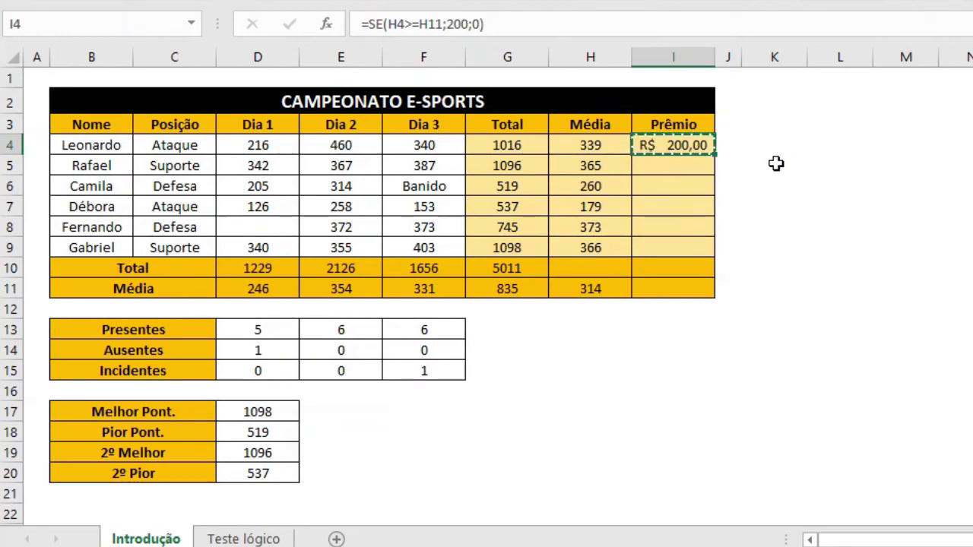
key("shift+Down")
key("shift+Down")
key("shift+Down")
key("shift+Down")
key("shift+Down")
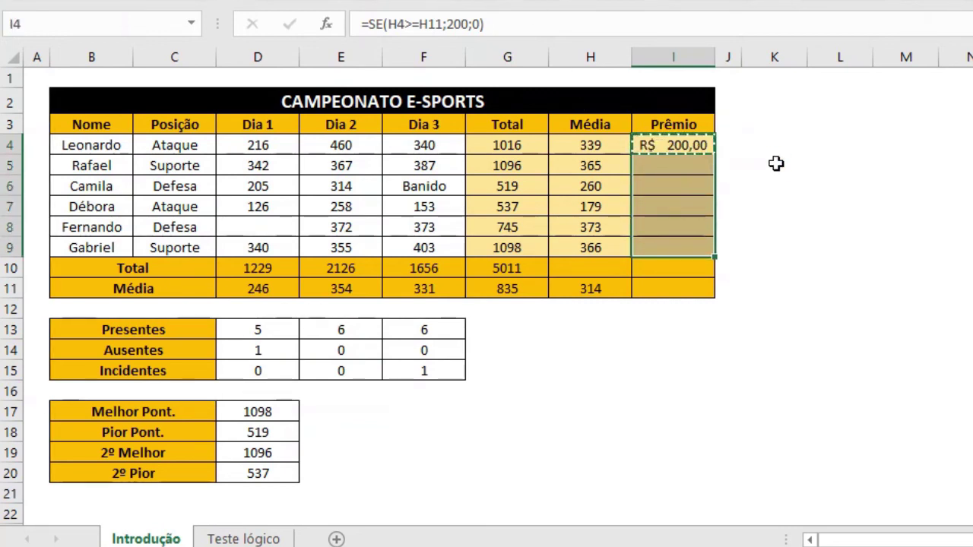
key("ctrl+v")
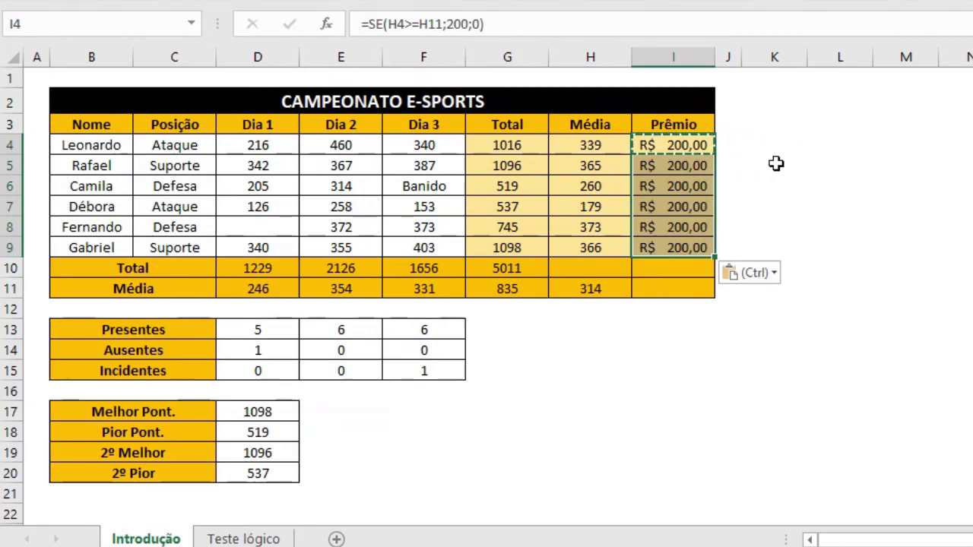
key("Left")
key("Escape")
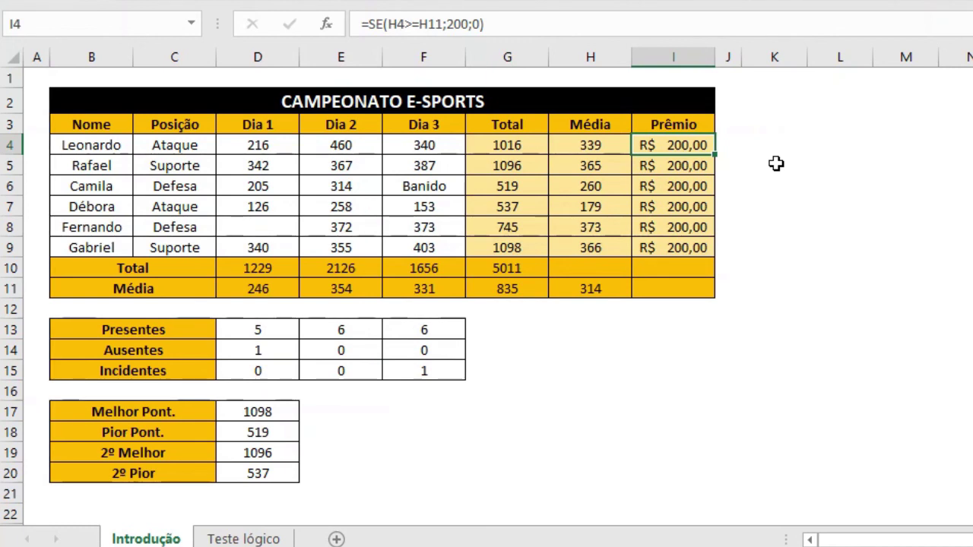
- Examine which cells the copied SE formulas in I5 through I9 refer to
key("Down")
key("F2")
key("Escape")
key("Down")
key("F2")
key("Escape")
key("Down")
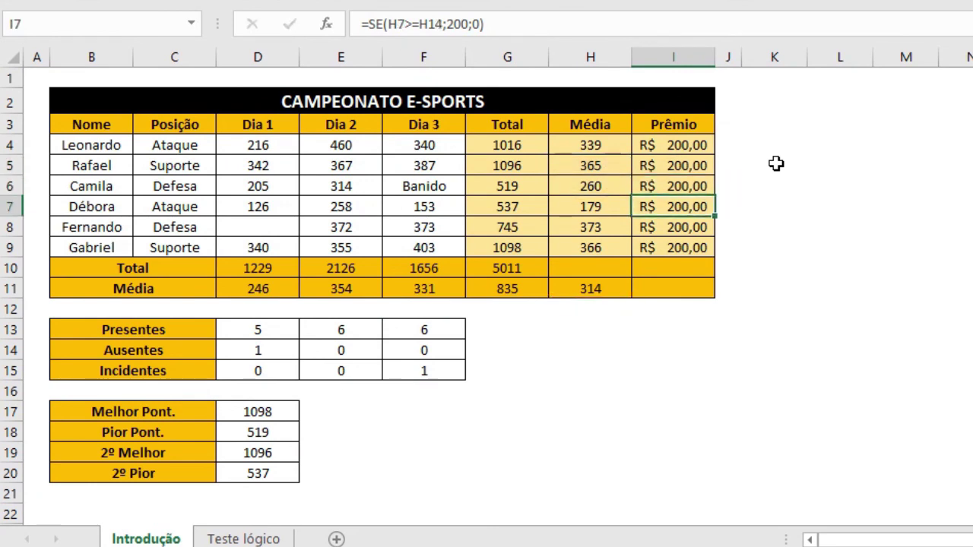
key("F2")
key("Escape")
key("Down")
key("F2")
key("Escape")
key("Down")
key("F2")
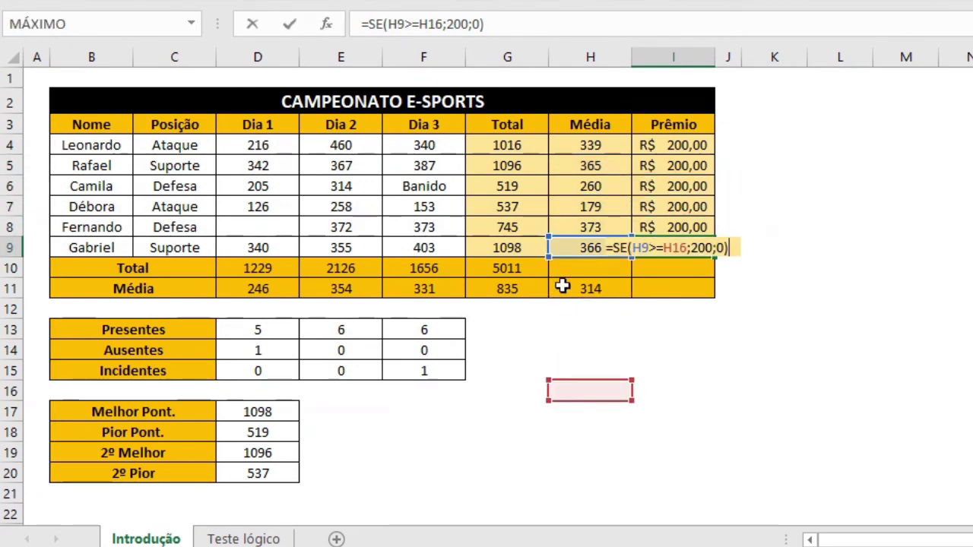
- Make the overall average reference in the I4 formula absolute as $H$11
left_click(699, 142)
key("F2")
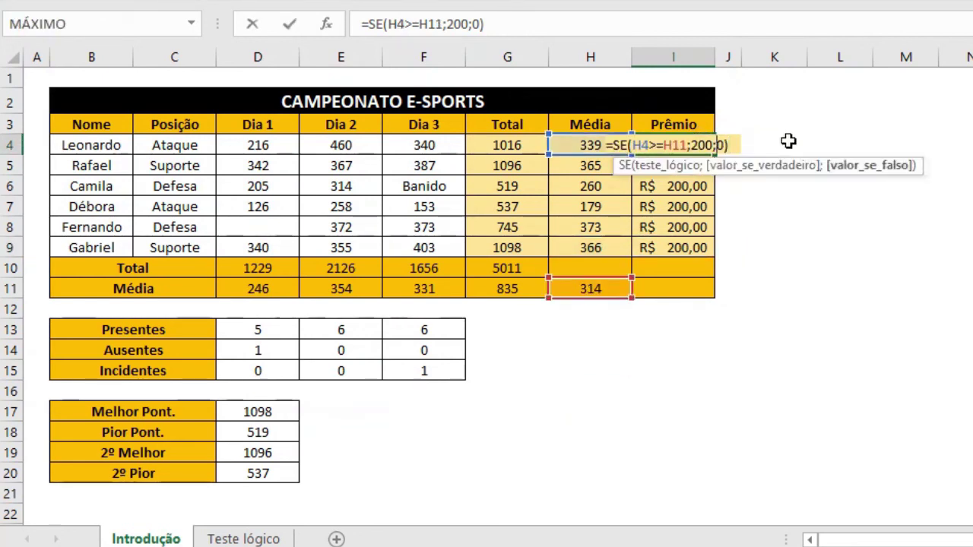
key("Left")
key("Left")
key("Left")
key("Left")
key("Left")
key("Left")
key("F4")
key("Return")
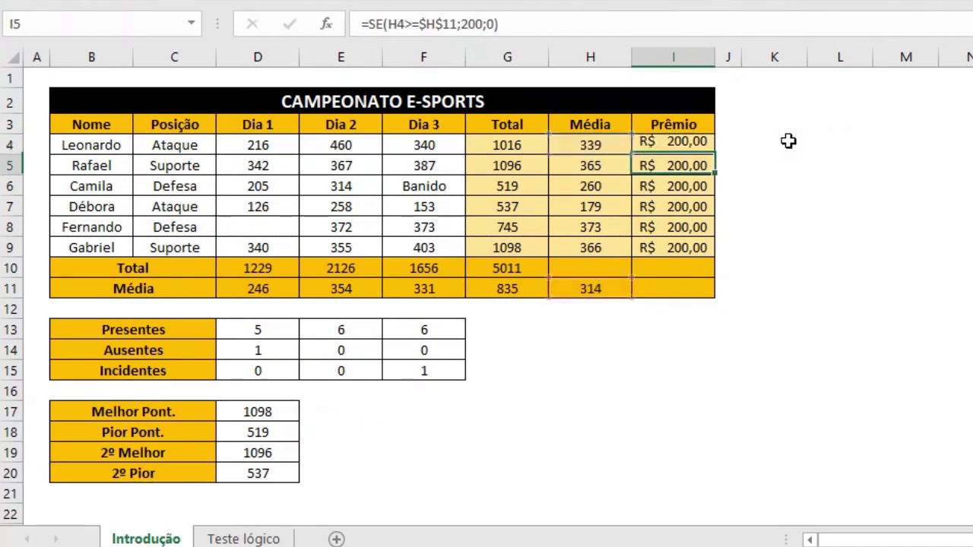
- Copy the formula =SE(H4>=$H$11;200;0) from I4 over the rest of the Prêmio column down to I9
key("Up")
key("ctrl+c")
key("ctrl+shift+Down")
key("ctrl+v")
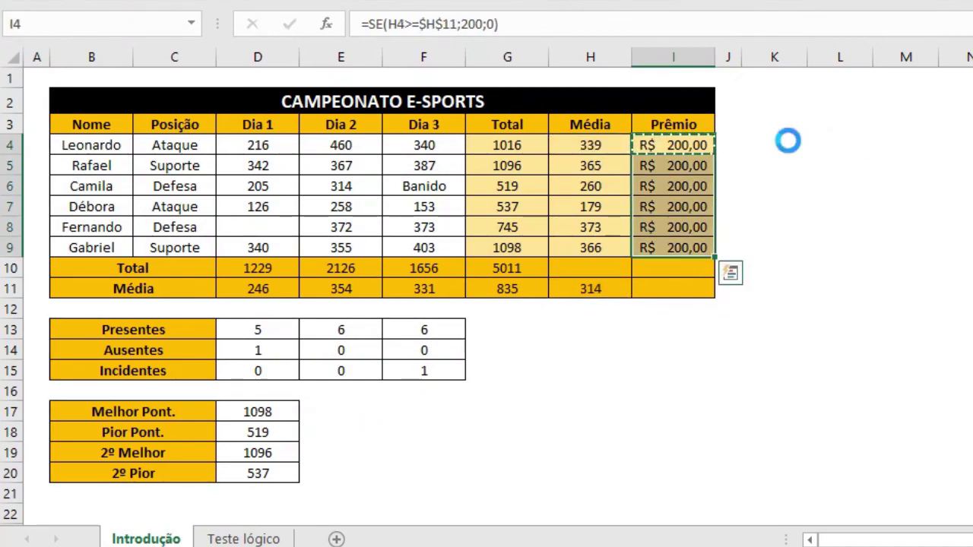
key("Left")
key("Right")
key("Escape")
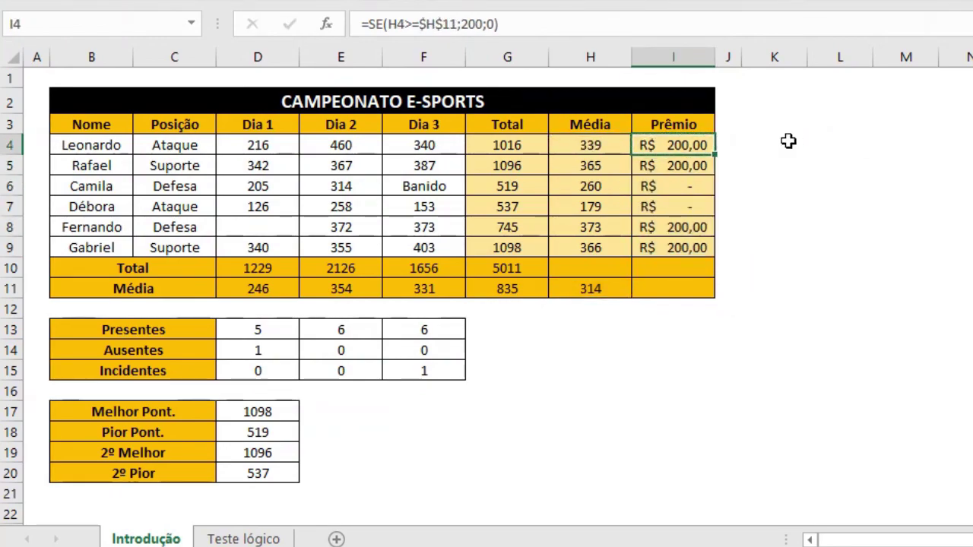